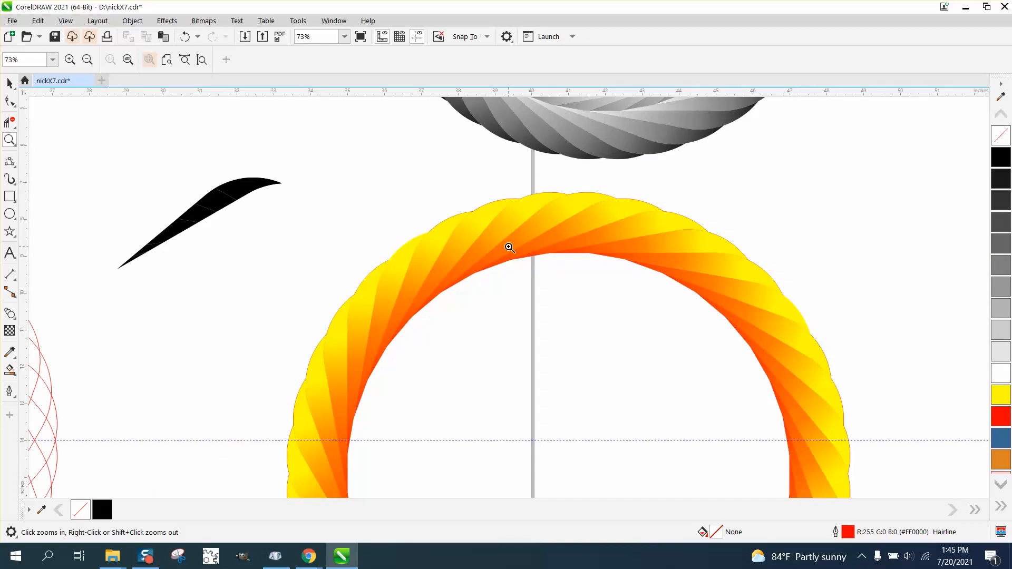
scroll(543, 218, down, 3)
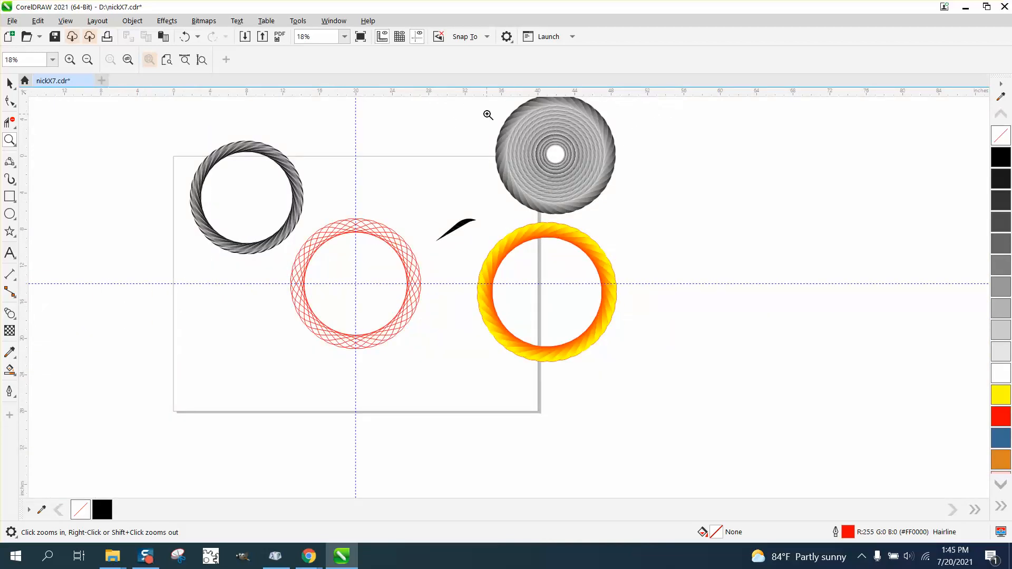
- Combine the separate pieces of the black leaf shape into a single curve
drag(486, 112, 627, 212)
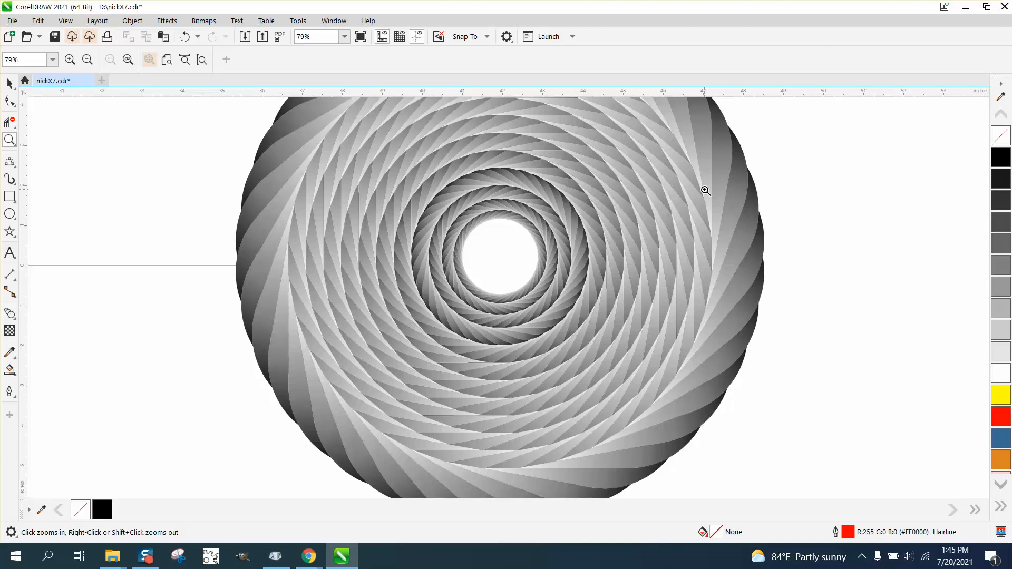
scroll(675, 179, down, 3)
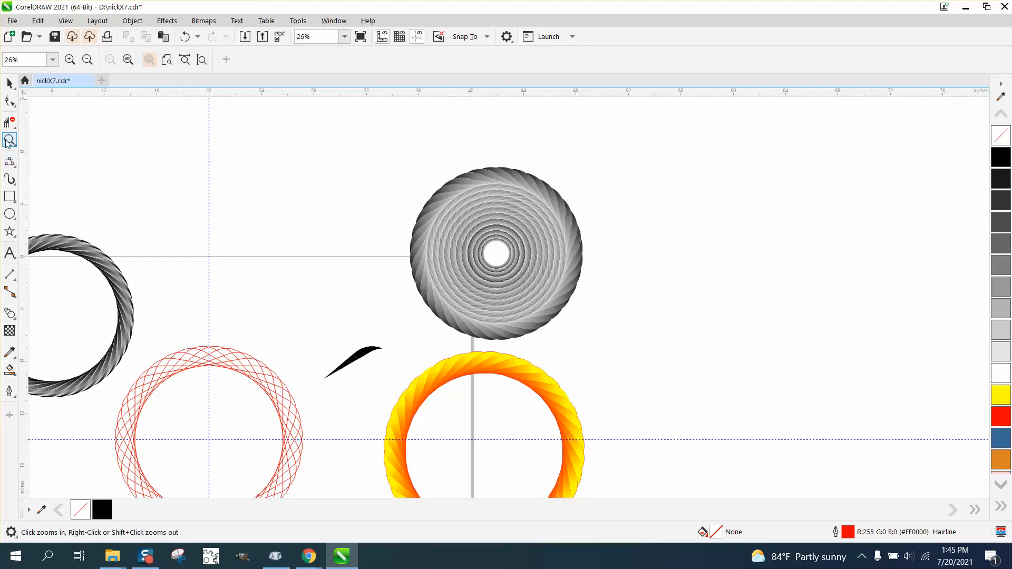
drag(413, 384, 456, 396)
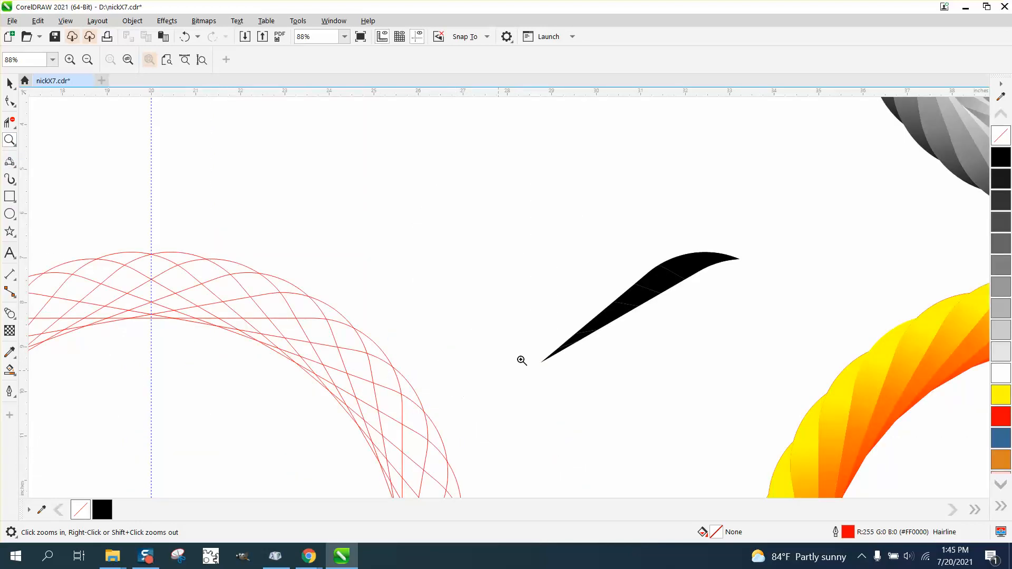
click(9, 83)
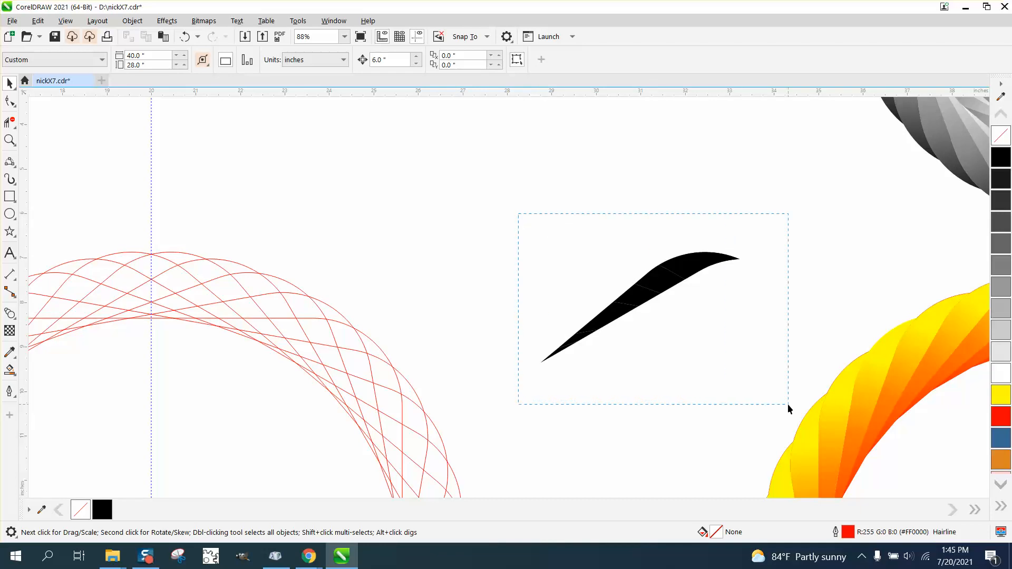
drag(787, 403, 787, 404)
click(132, 20)
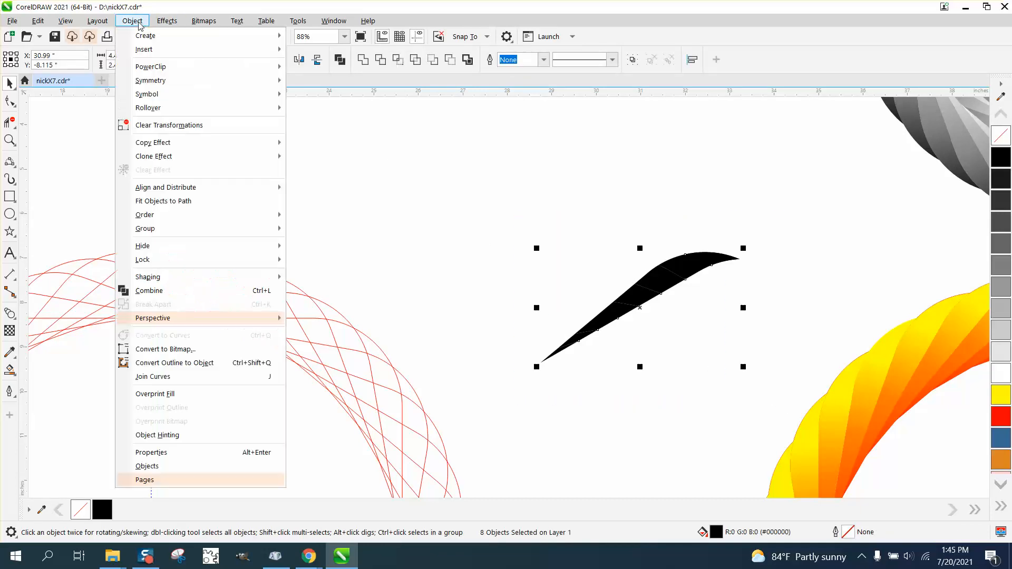
click(156, 293)
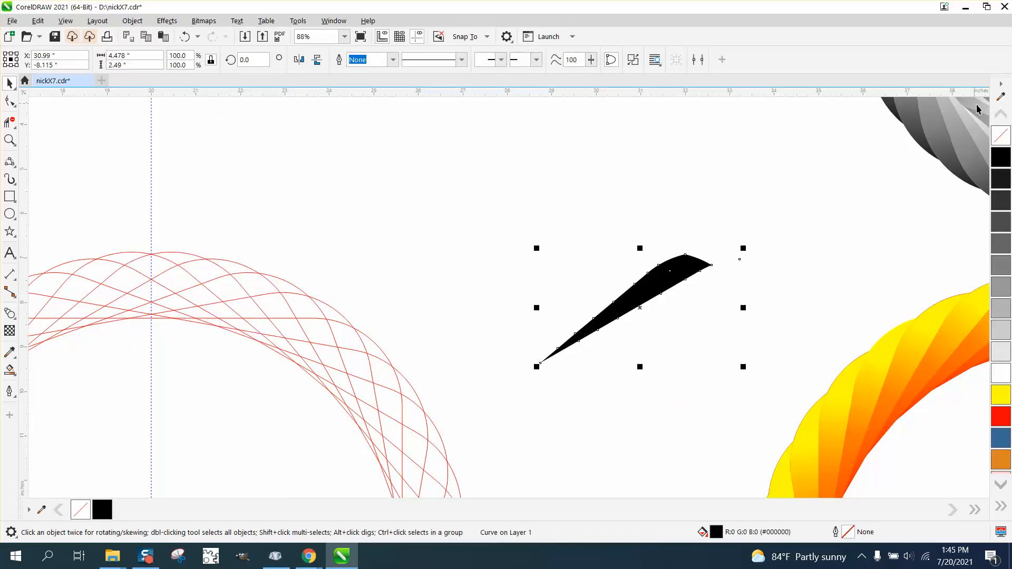
- Remove the leaf's fill and give it a black outline
click(1000, 136)
right_click(1000, 156)
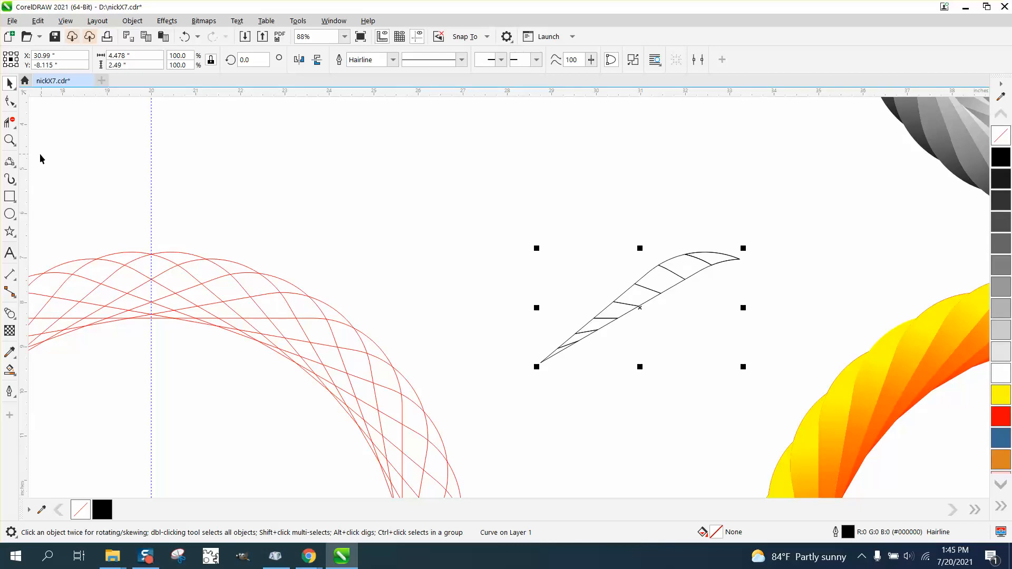
- Delete the inner cross segments inside the leaf outline with the Virtual Segment Delete tool
click(9, 140)
drag(886, 426, 885, 427)
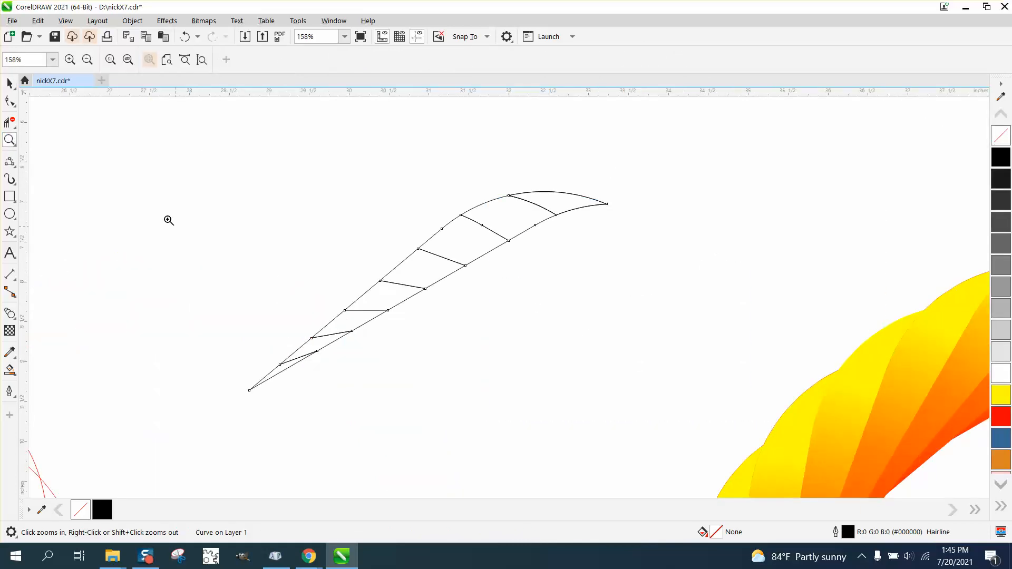
click(10, 122)
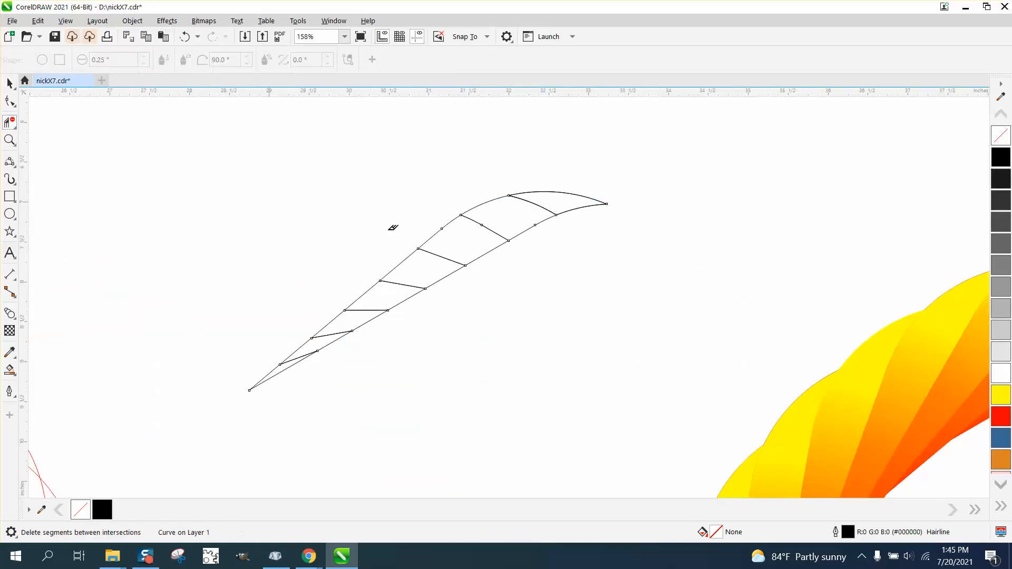
click(543, 206)
drag(448, 251, 476, 239)
click(484, 228)
click(431, 263)
click(404, 287)
click(362, 310)
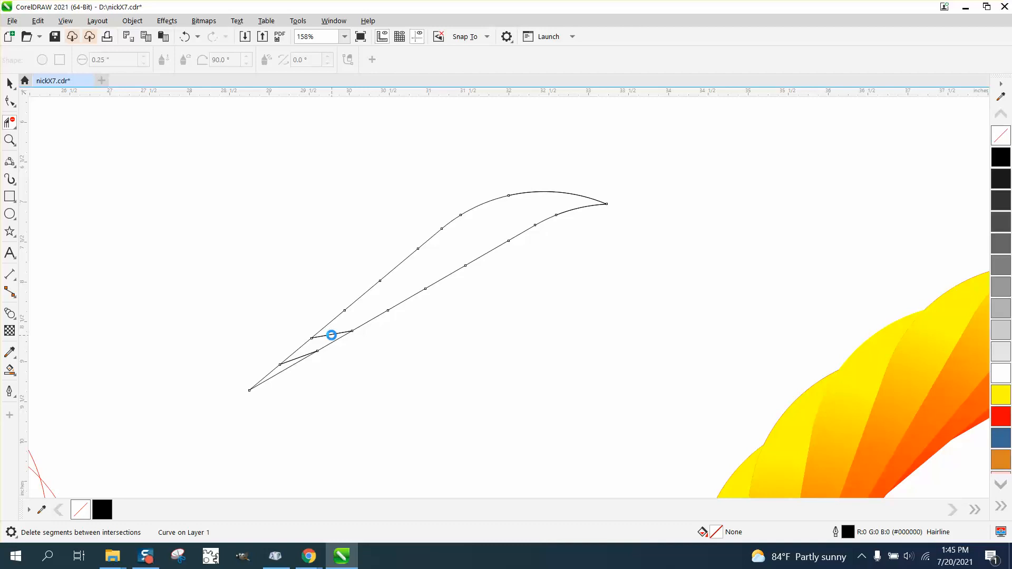
click(331, 335)
- Draw a 3-Point Curve from the leaf's lower tip to its upper tip, bowing through the middle
click(16, 166)
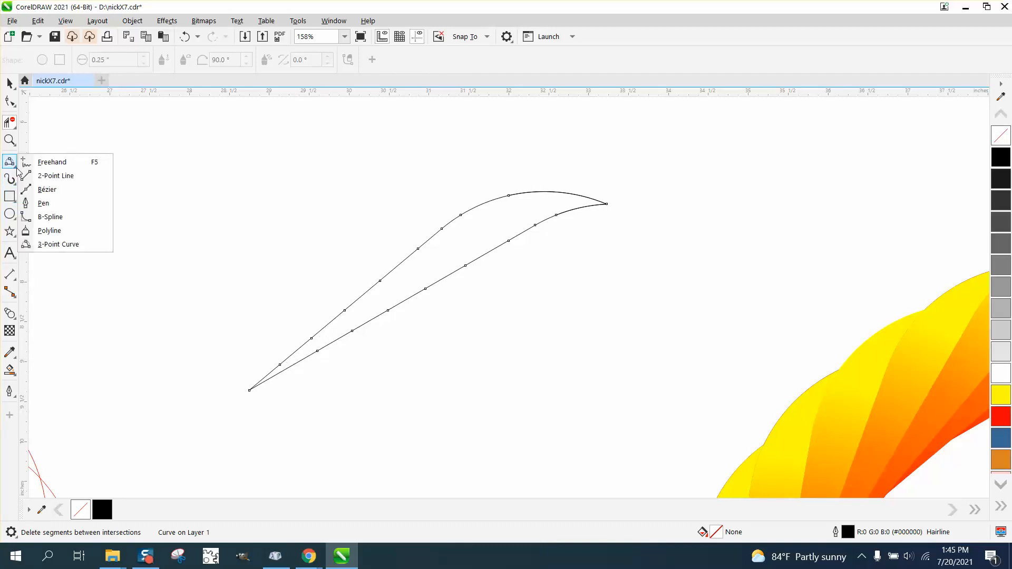
click(50, 244)
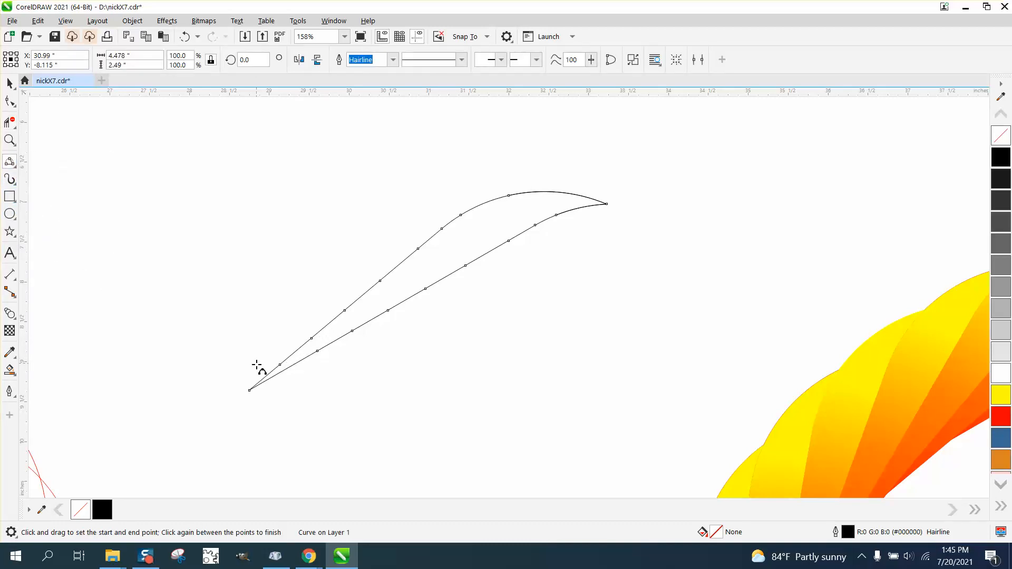
drag(249, 390, 606, 204)
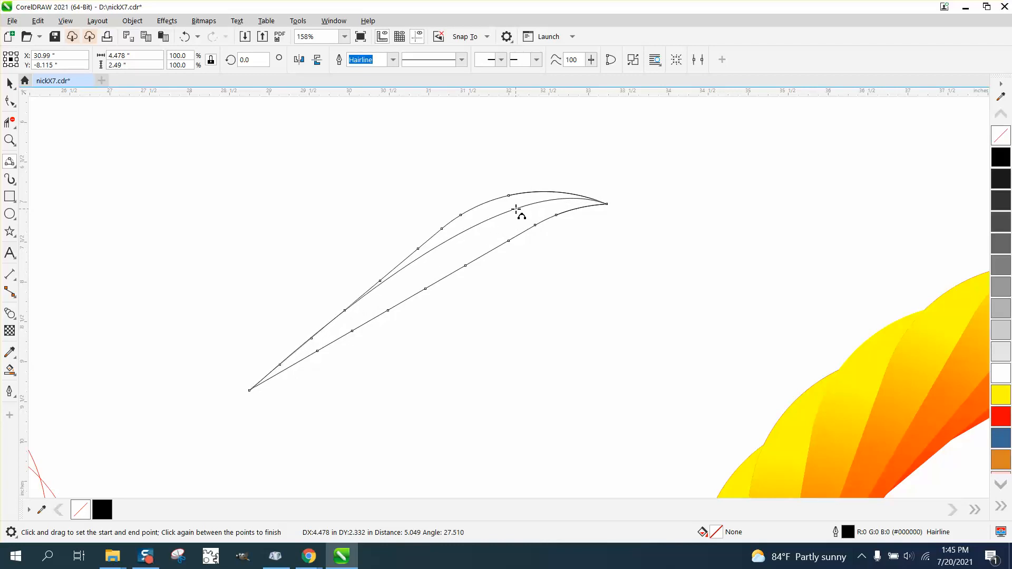
click(519, 215)
- Reshape the new middle curve by adjusting the control handle of its lower node
click(10, 101)
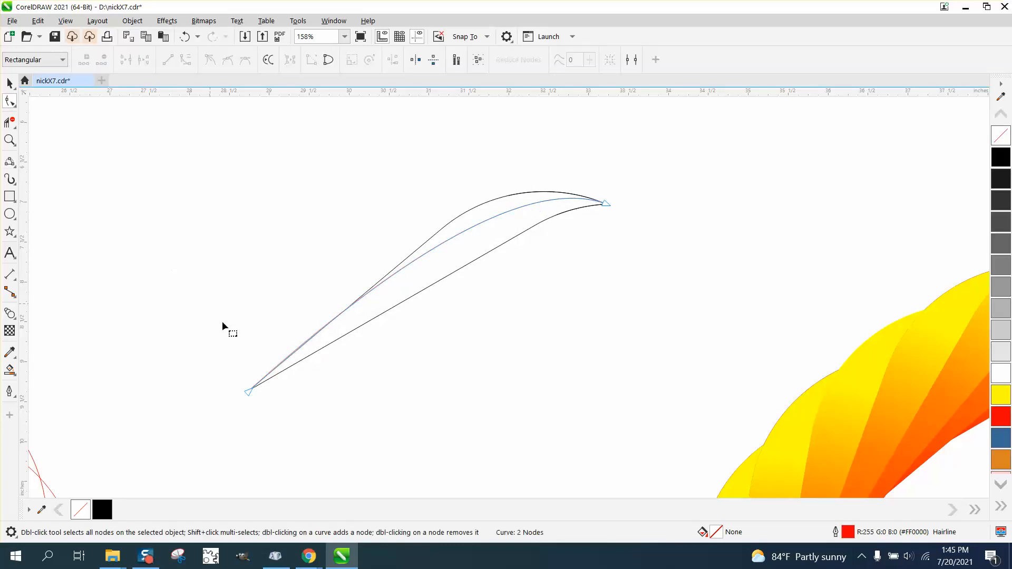
click(247, 392)
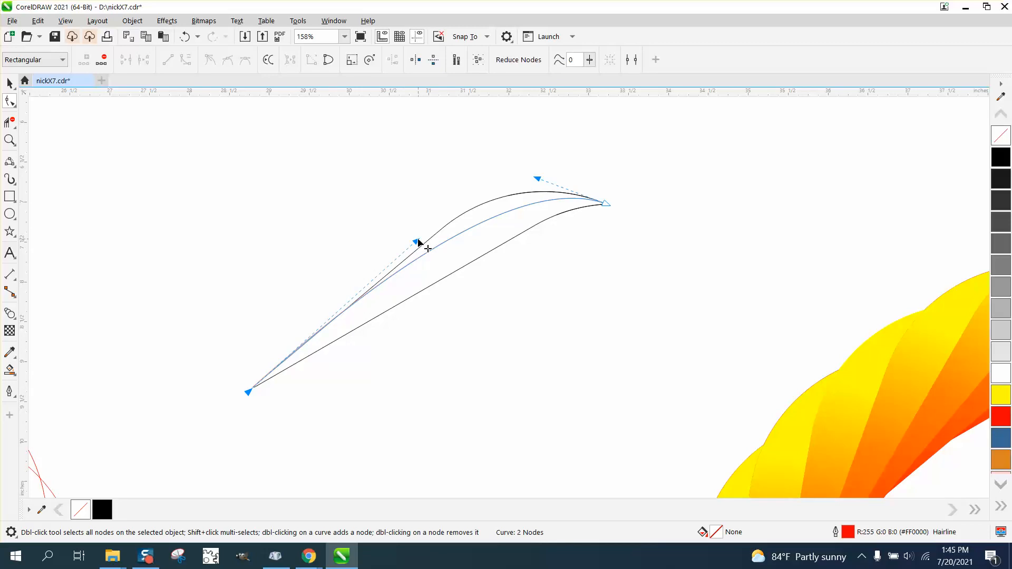
drag(419, 243, 427, 253)
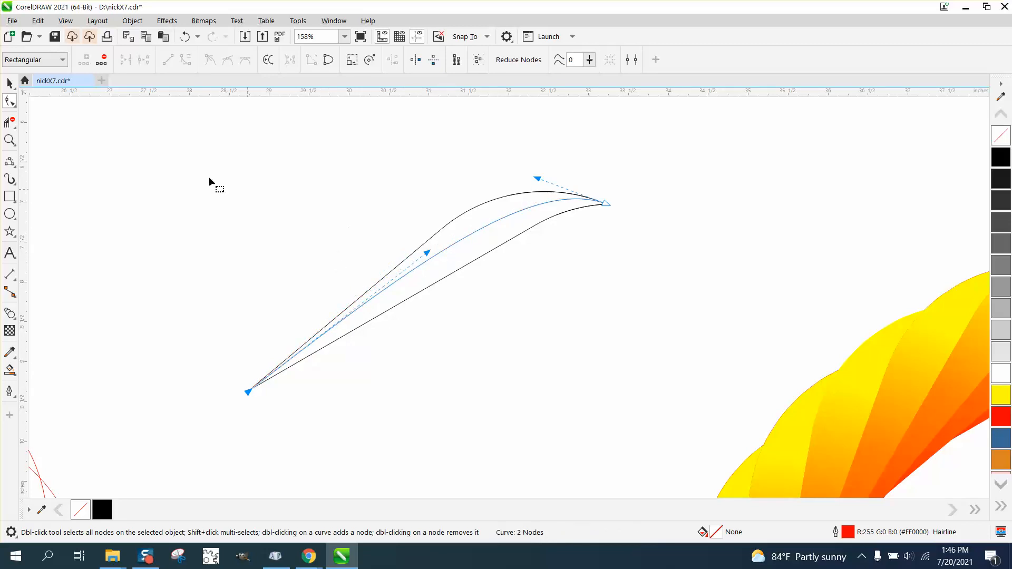
- Smart Fill the enclosed region between the leaf's upper edge and the middle curve
click(9, 82)
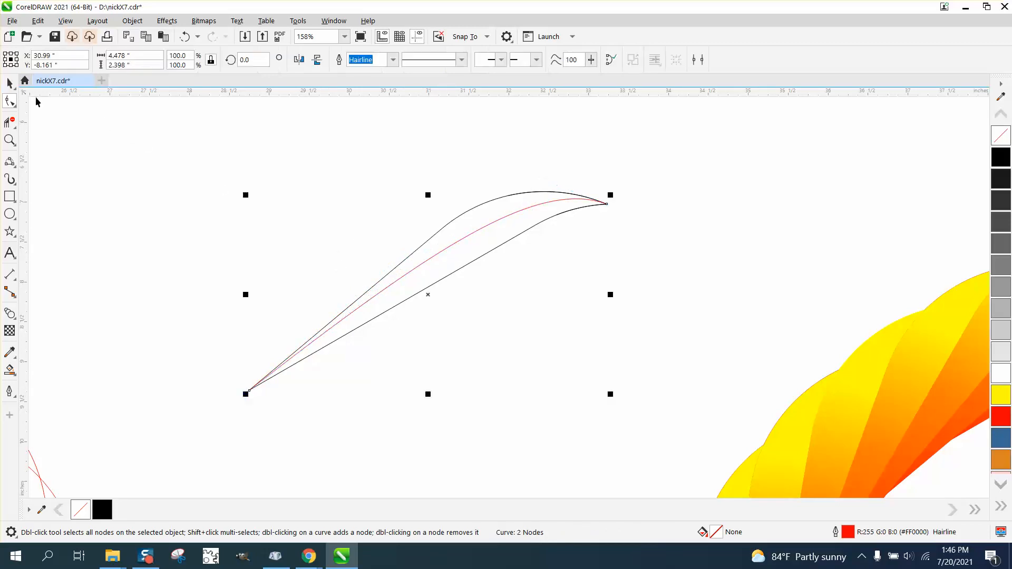
click(10, 371)
click(440, 241)
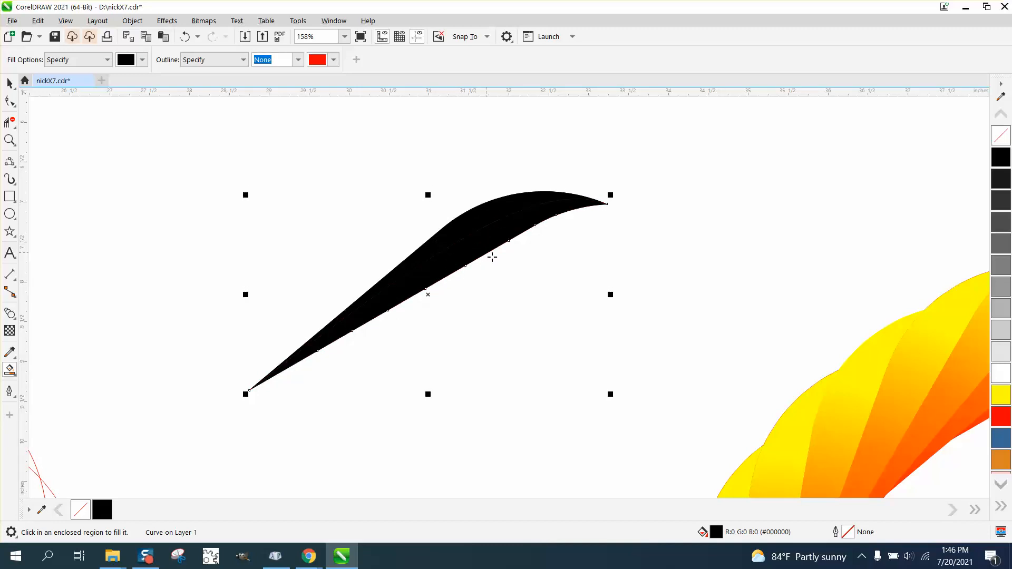
- Apply a linear fountain fill to the upper leaf section, then adjust its end node and midpoint
scroll(490, 255, down, 4)
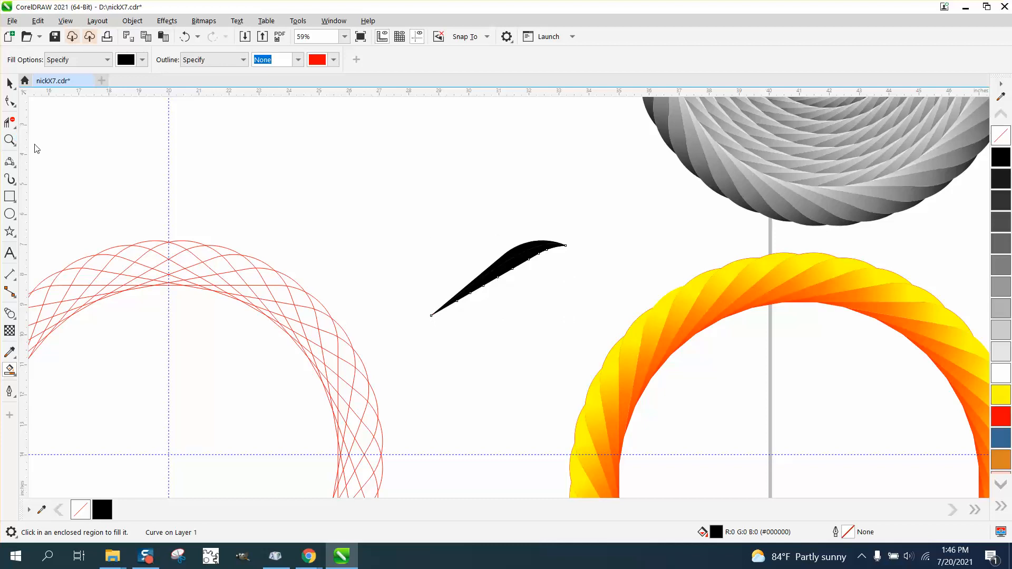
key(z)
drag(612, 334, 613, 335)
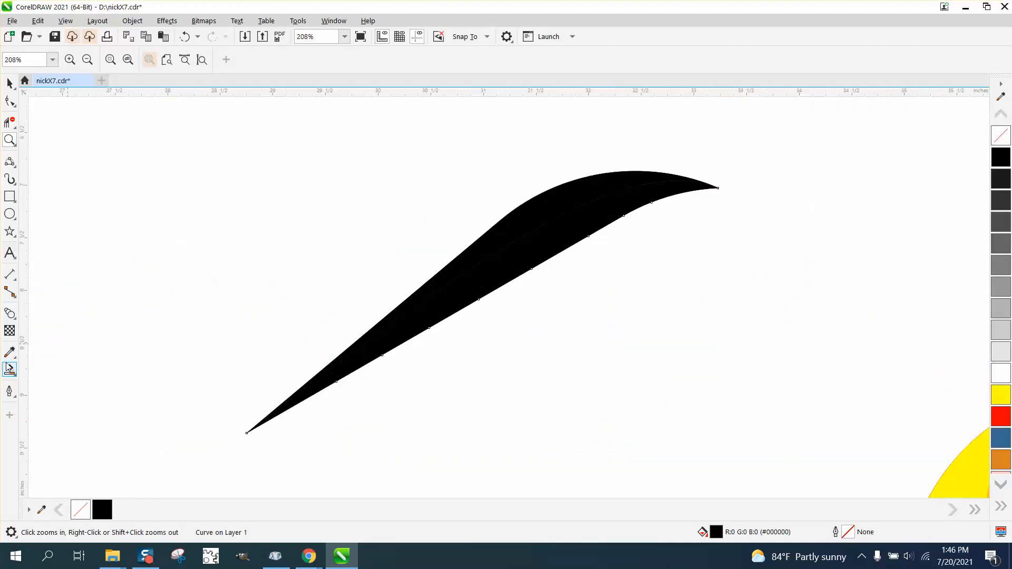
click(9, 84)
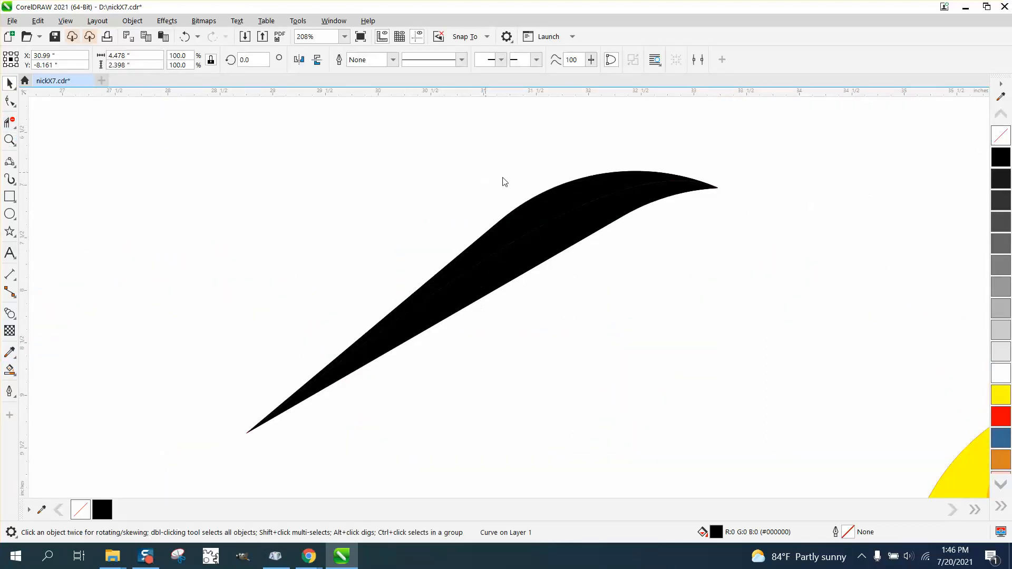
click(549, 185)
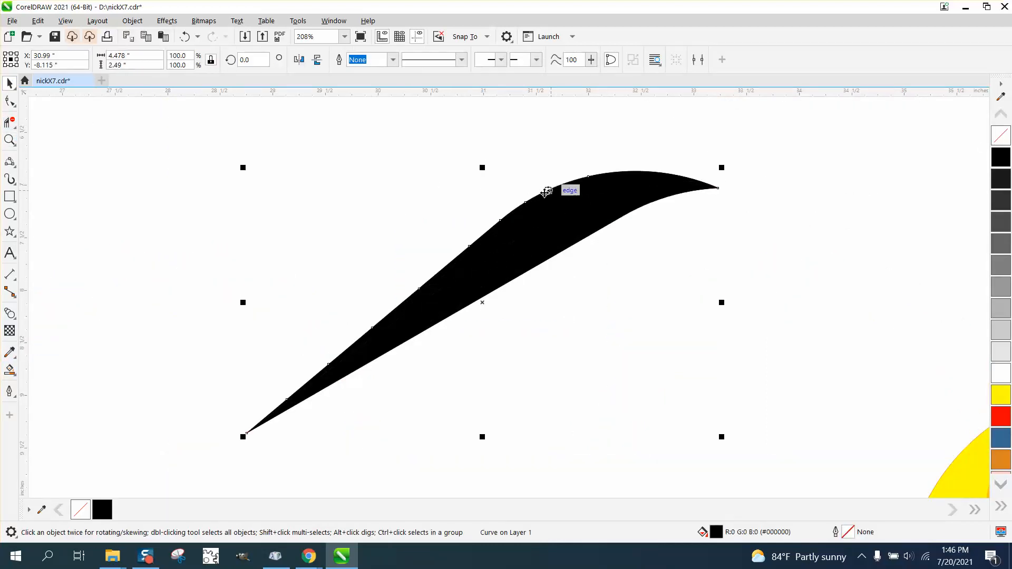
click(16, 376)
click(50, 366)
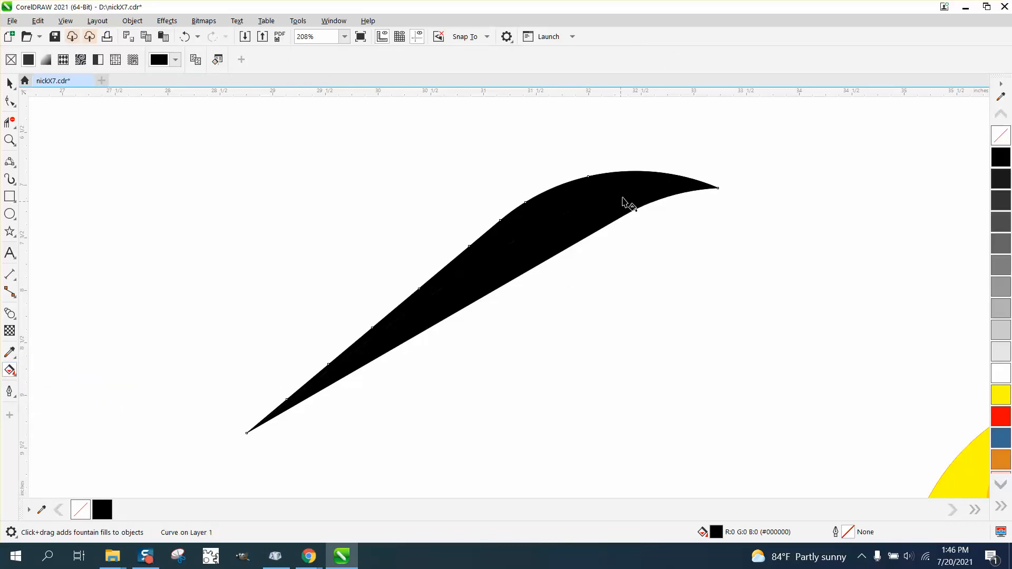
drag(645, 173, 234, 445)
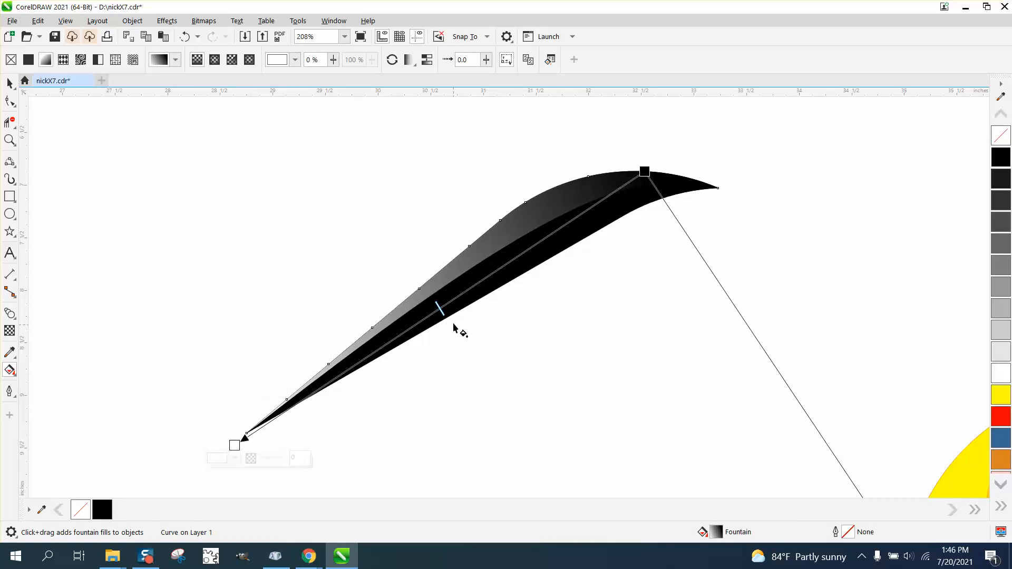
drag(444, 313, 531, 249)
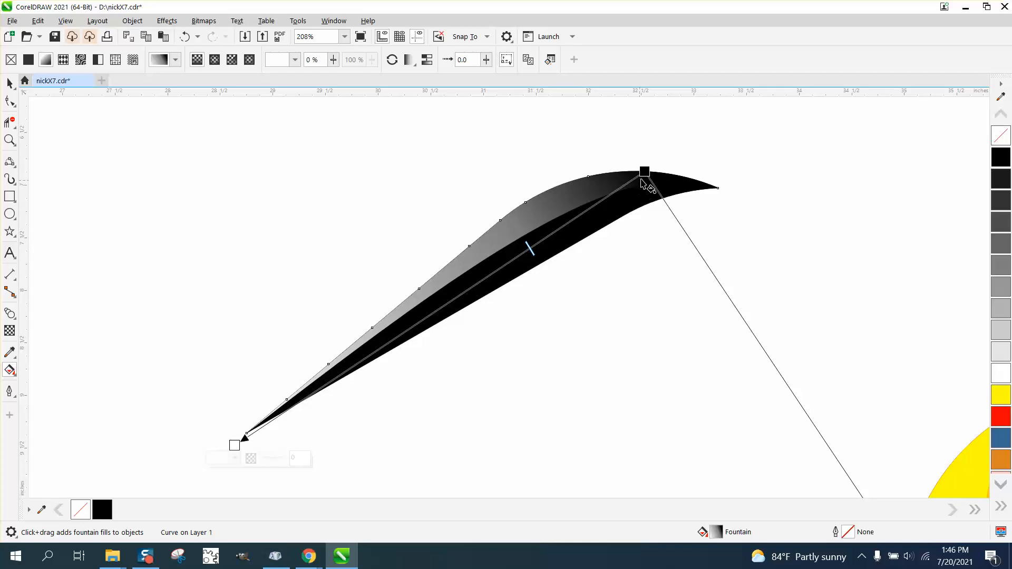
drag(644, 171, 754, 163)
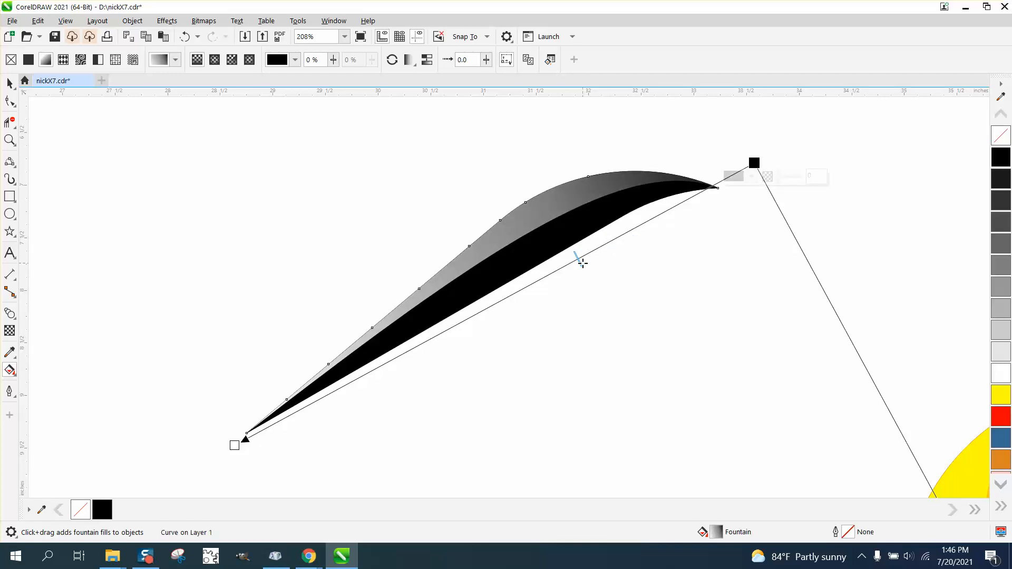
drag(581, 262, 609, 244)
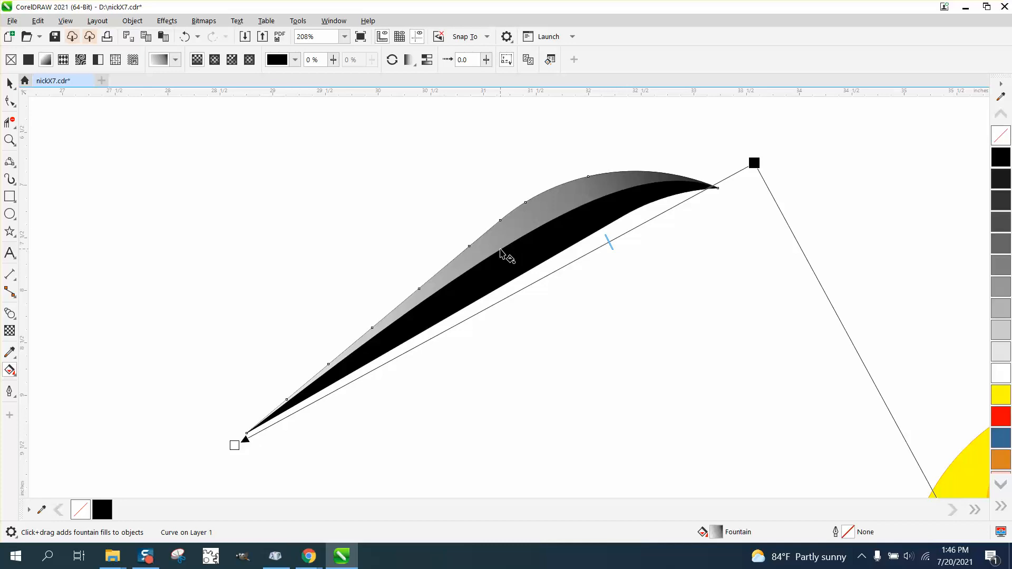
- Apply a linear fountain fill to the lower leaf section from its lower tip toward the upper tip, adjusting the midpoint
click(10, 83)
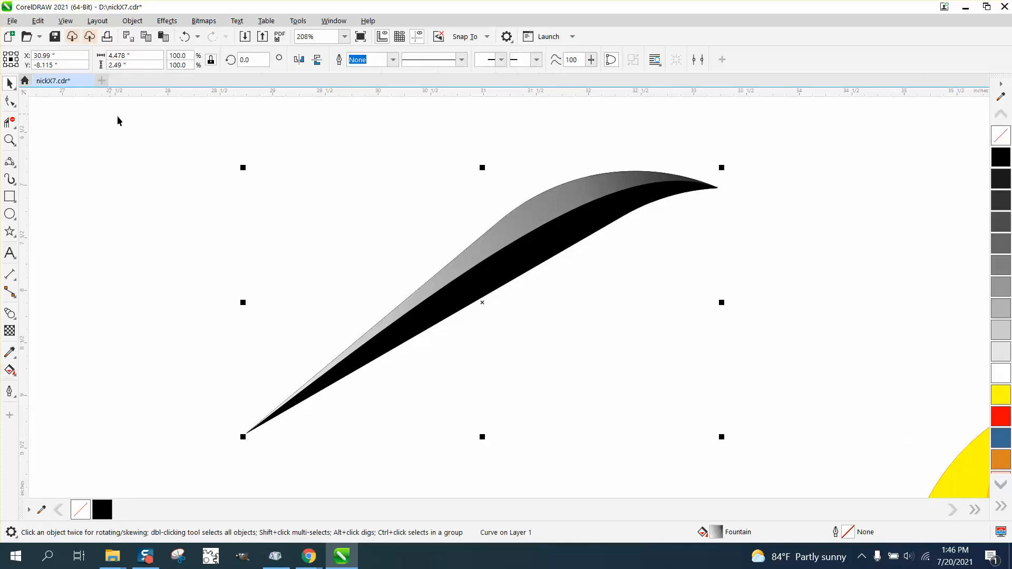
click(740, 250)
click(596, 228)
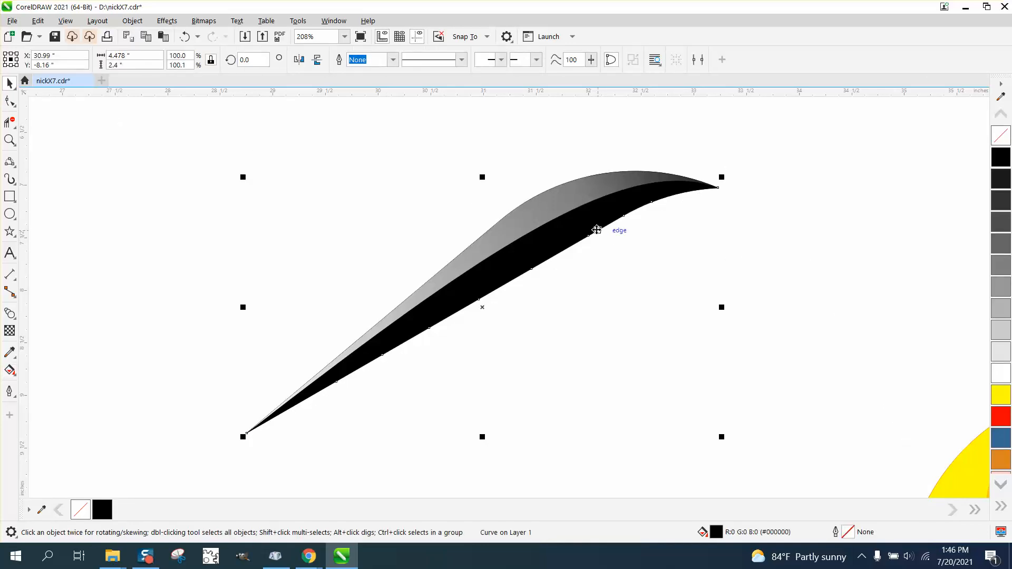
click(14, 375)
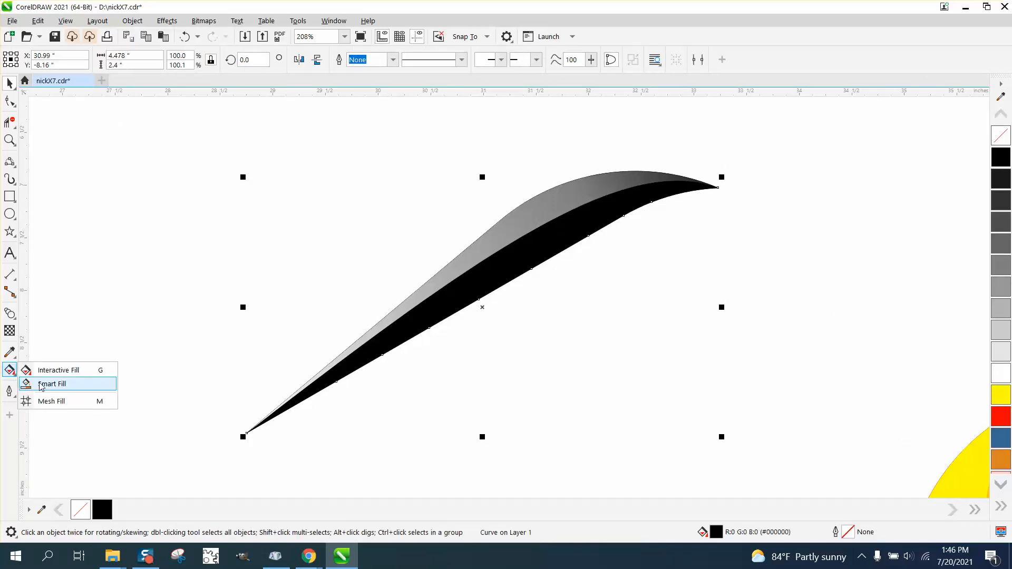
click(43, 369)
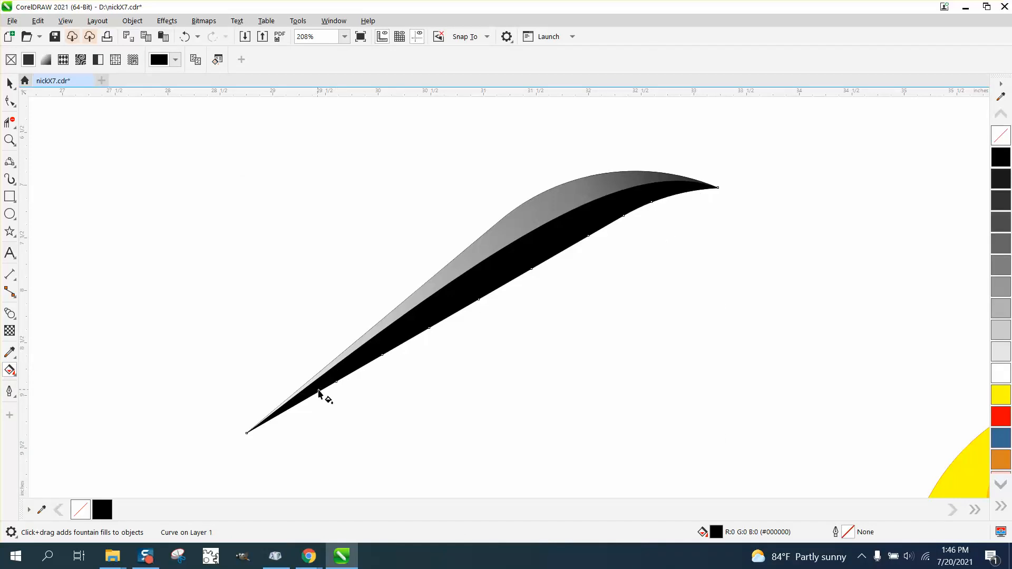
drag(318, 391, 699, 166)
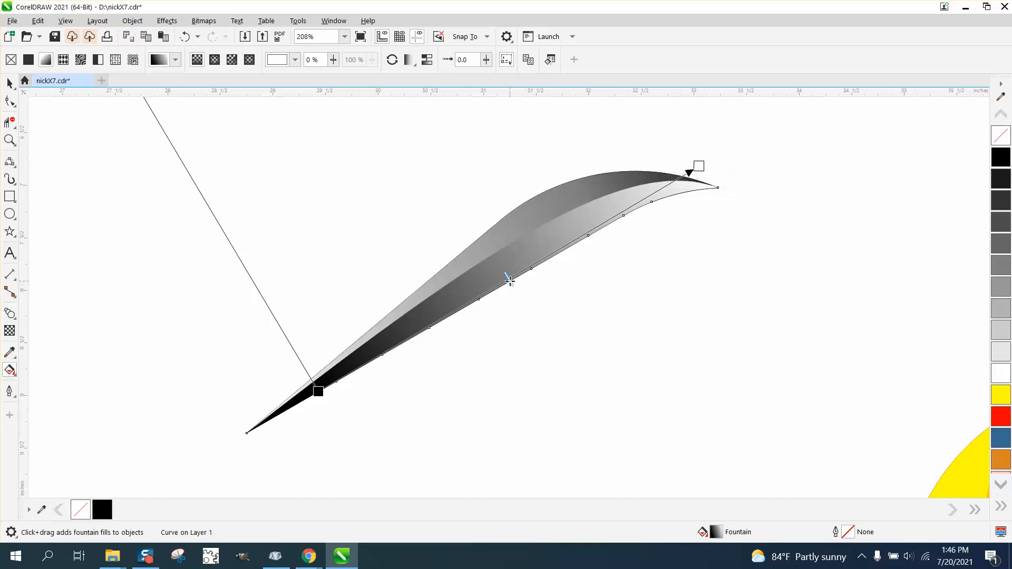
drag(600, 231, 600, 231)
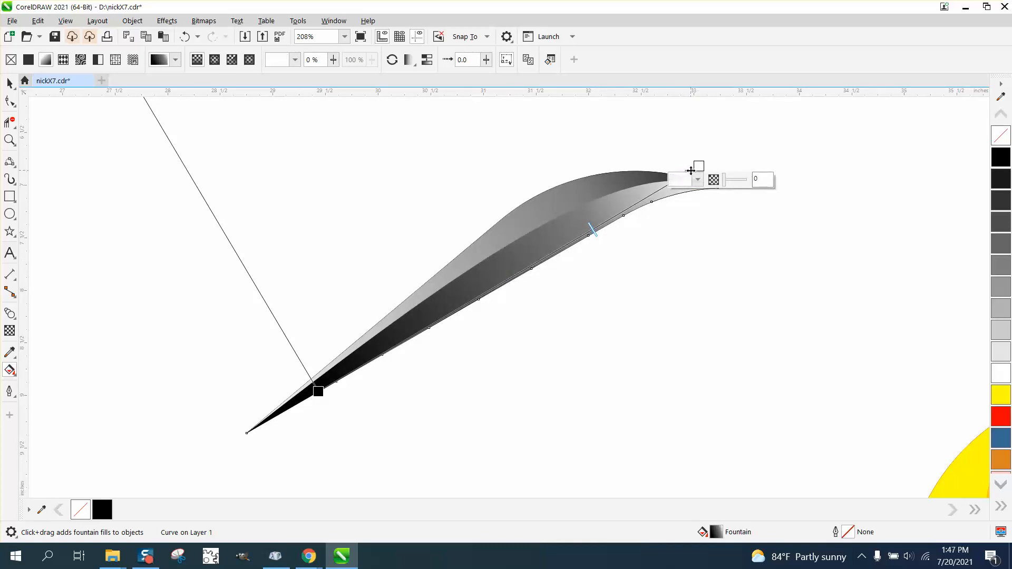
drag(714, 182, 649, 196)
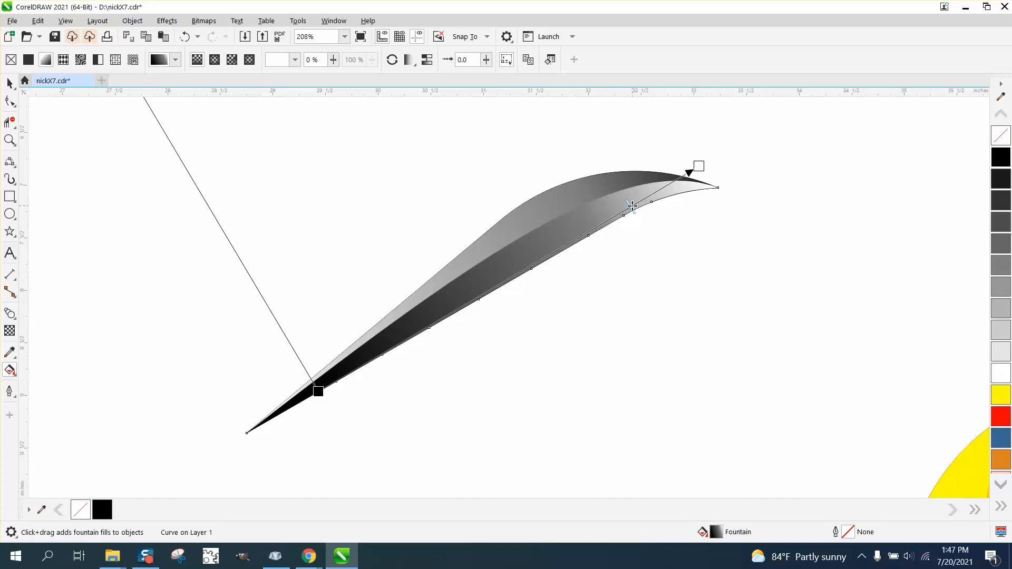
- Extend the lower leaf section's fountain fill nodes beyond both tips and reposition its midpoint
drag(632, 206, 406, 340)
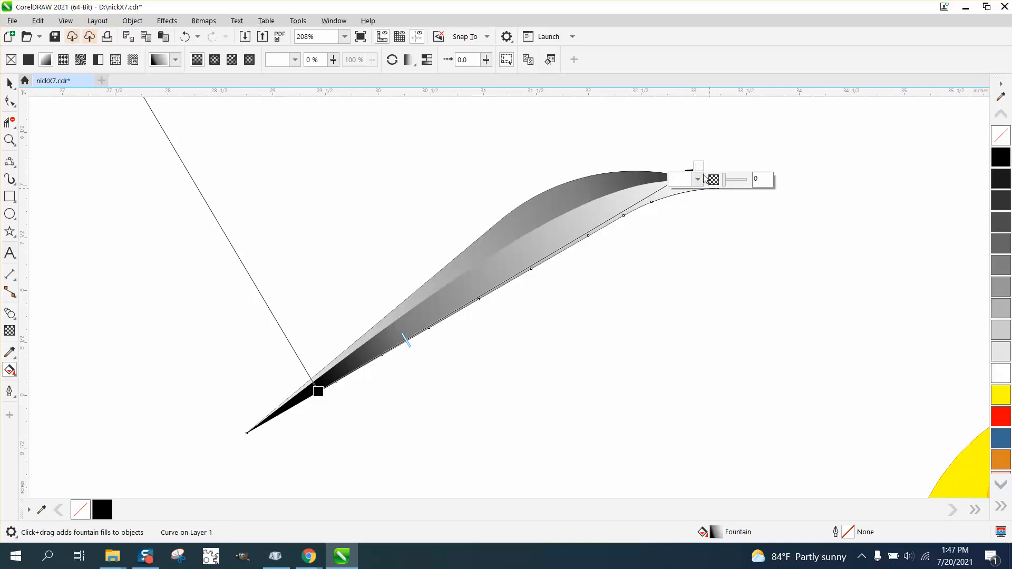
drag(698, 166, 789, 147)
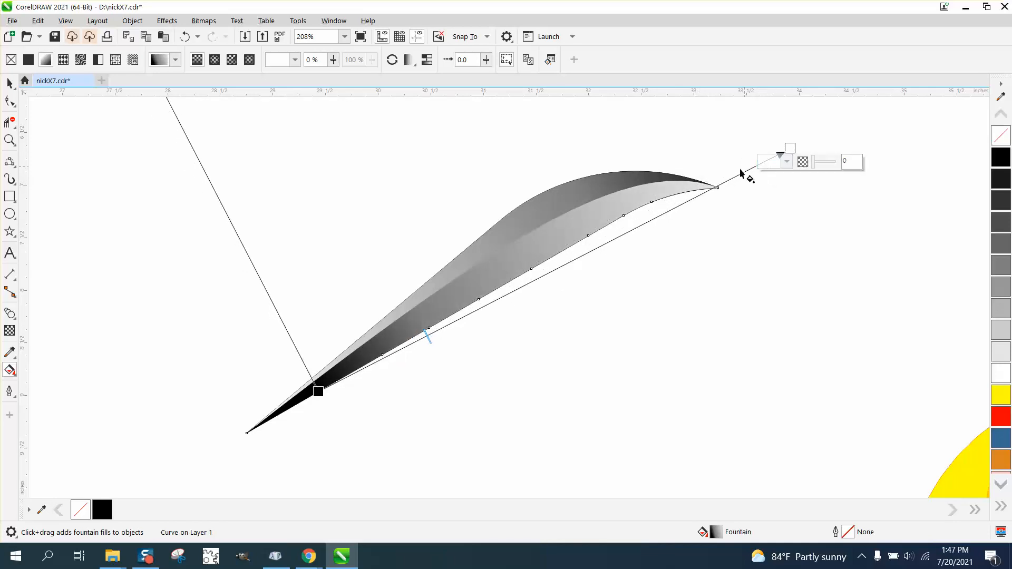
drag(316, 389, 240, 442)
drag(371, 376, 558, 276)
drag(457, 319, 449, 347)
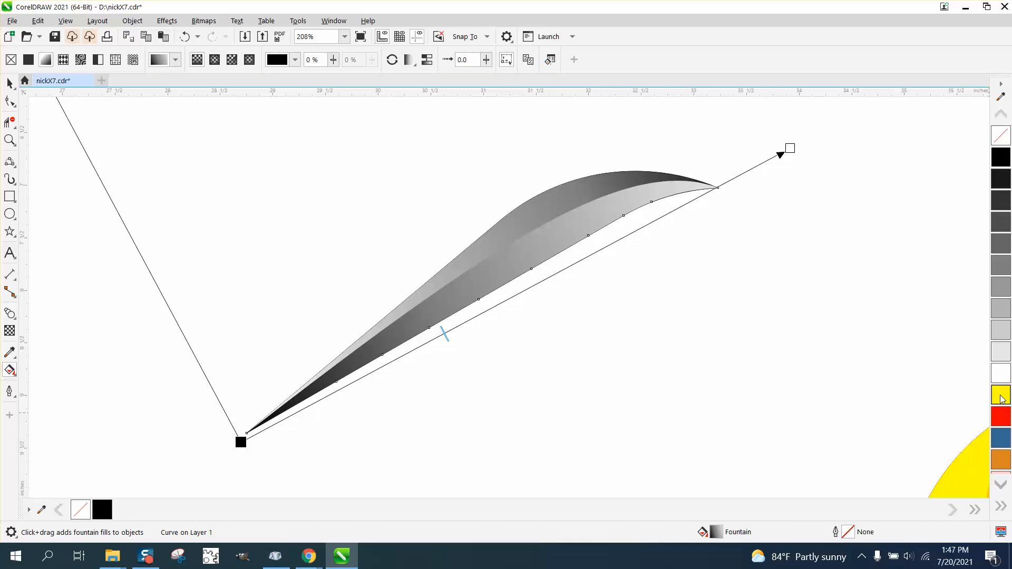
- Color the lower section's fountain fill yellow at the lower tip and red at the upper end, shifting the midpoint
drag(1002, 399, 240, 442)
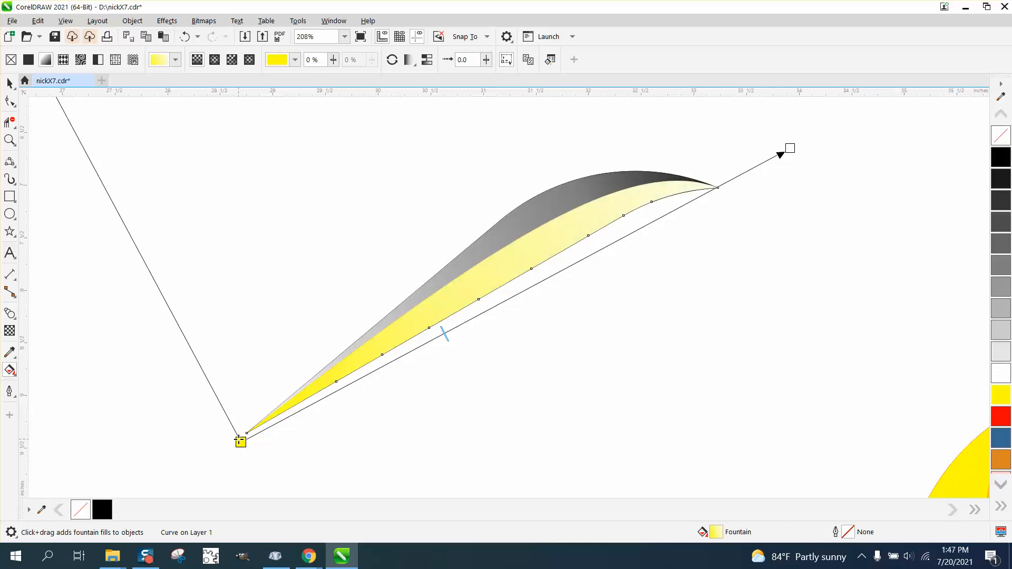
drag(1001, 419, 790, 148)
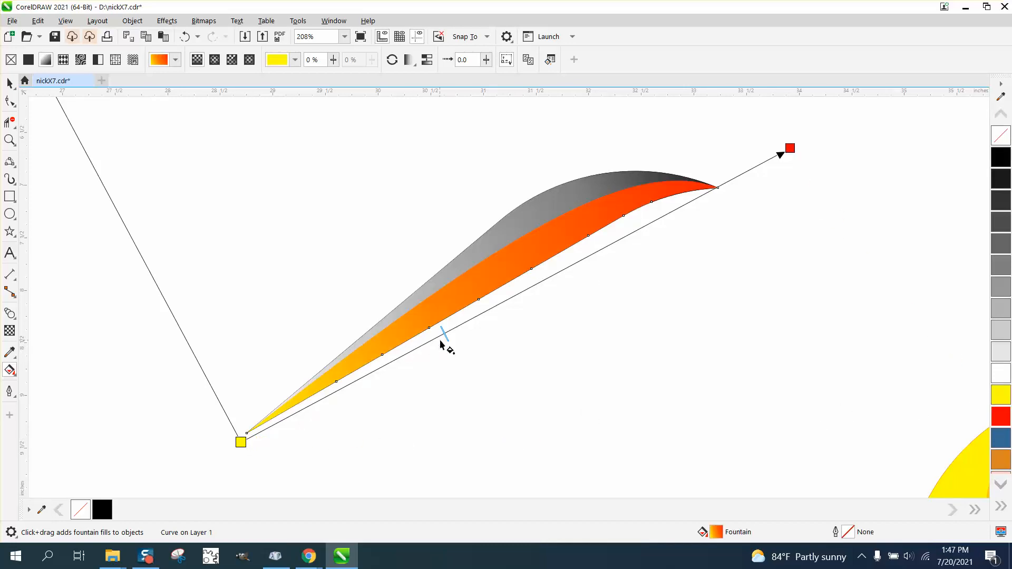
drag(534, 294, 545, 293)
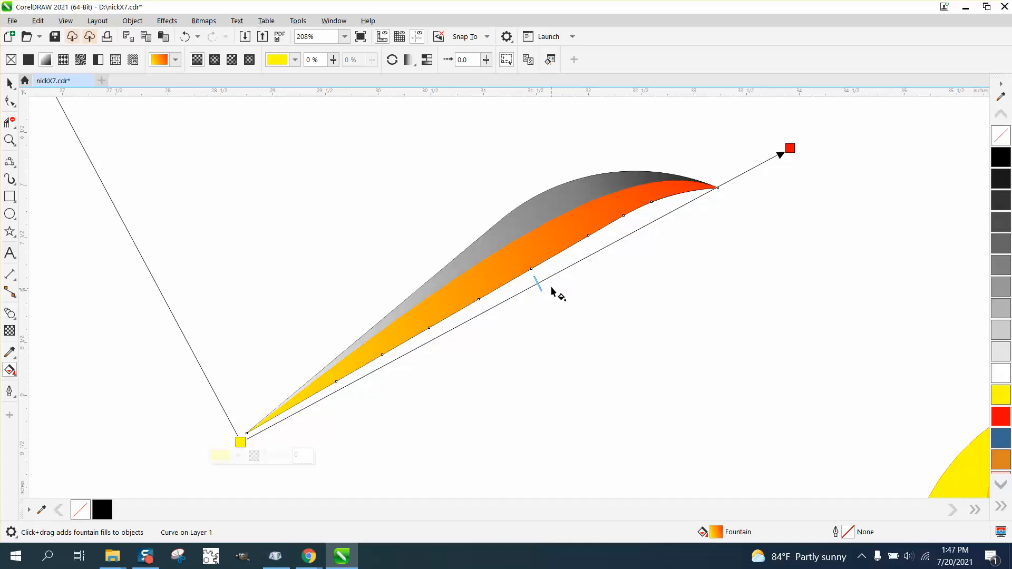
- Color the upper leaf section's fountain fill yellow at the upper end and red at the lower tip, undoing a midpoint drag
click(545, 211)
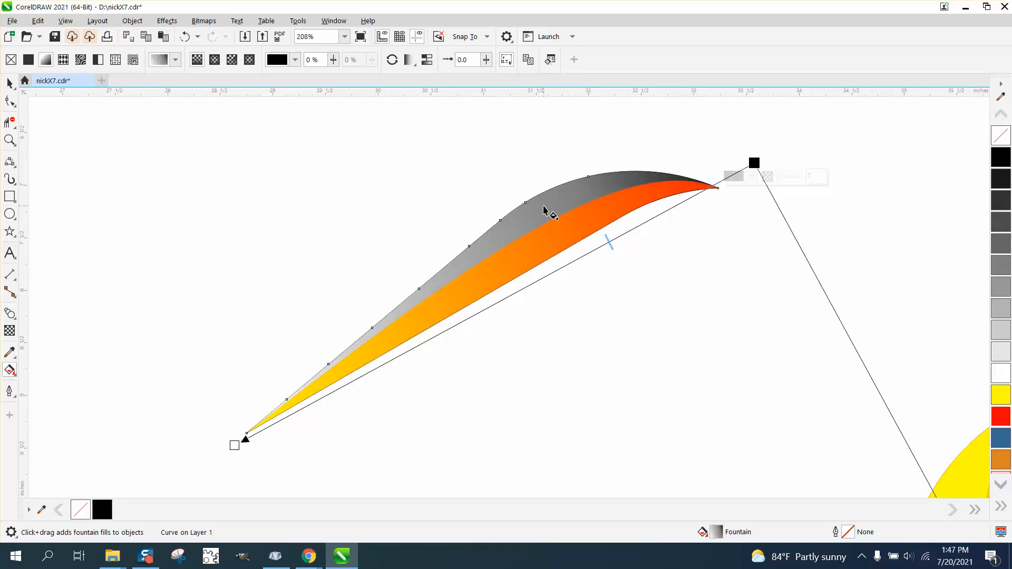
drag(1000, 396, 756, 164)
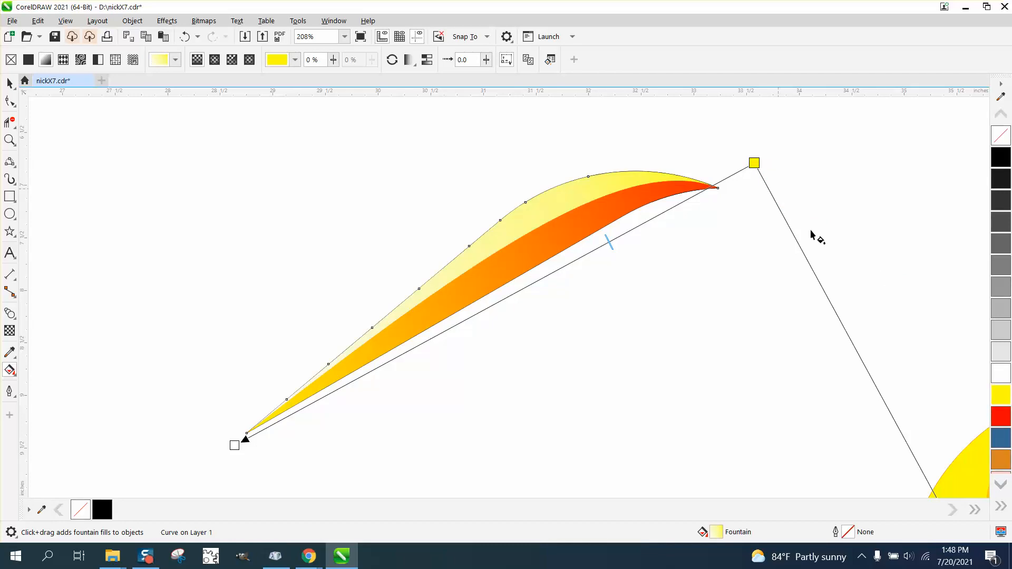
drag(1003, 423, 246, 440)
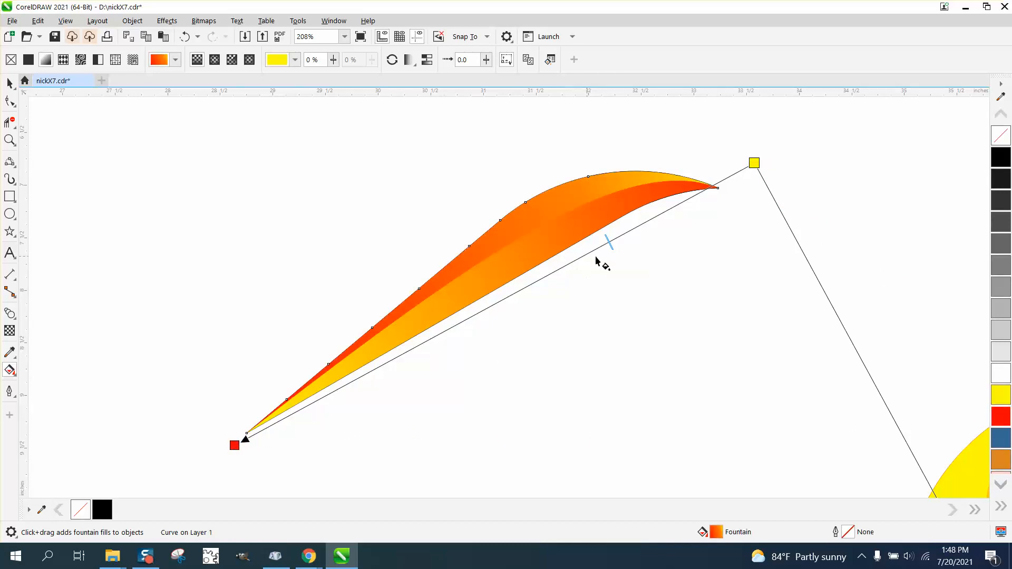
drag(533, 295, 500, 313)
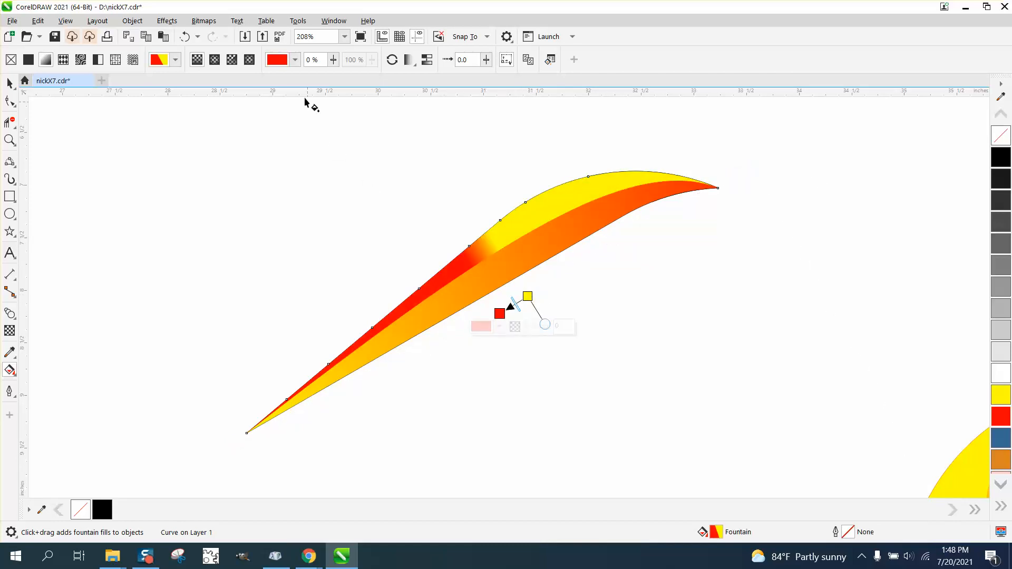
click(184, 36)
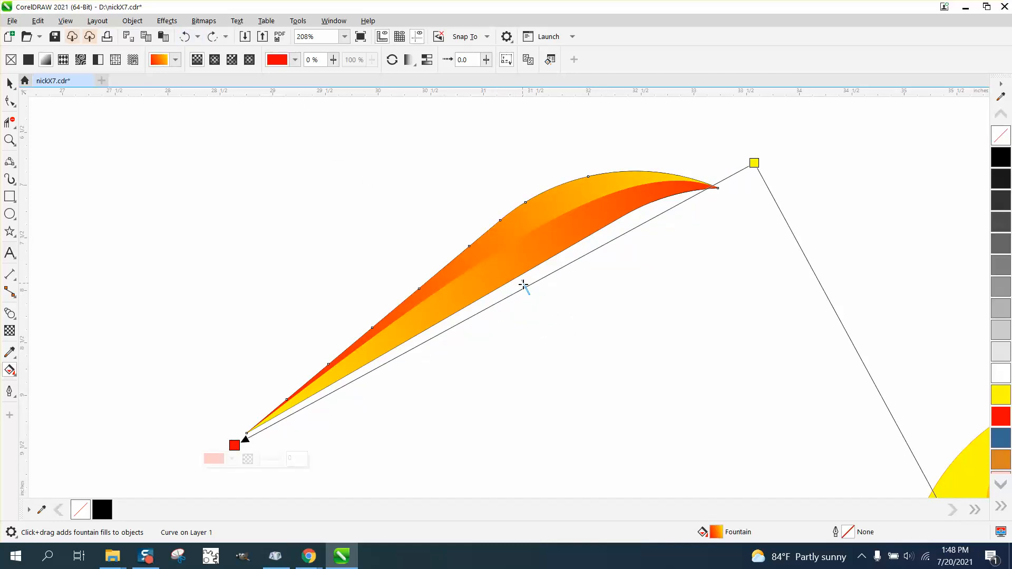
- Adjust the midpoint of the upper section's fountain fill
drag(524, 286, 448, 327)
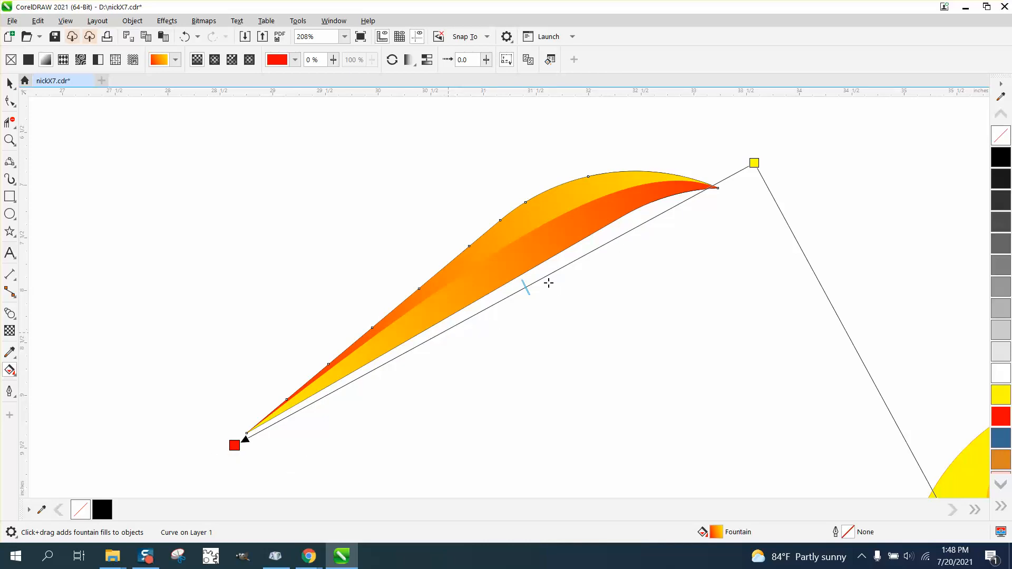
drag(630, 231, 629, 232)
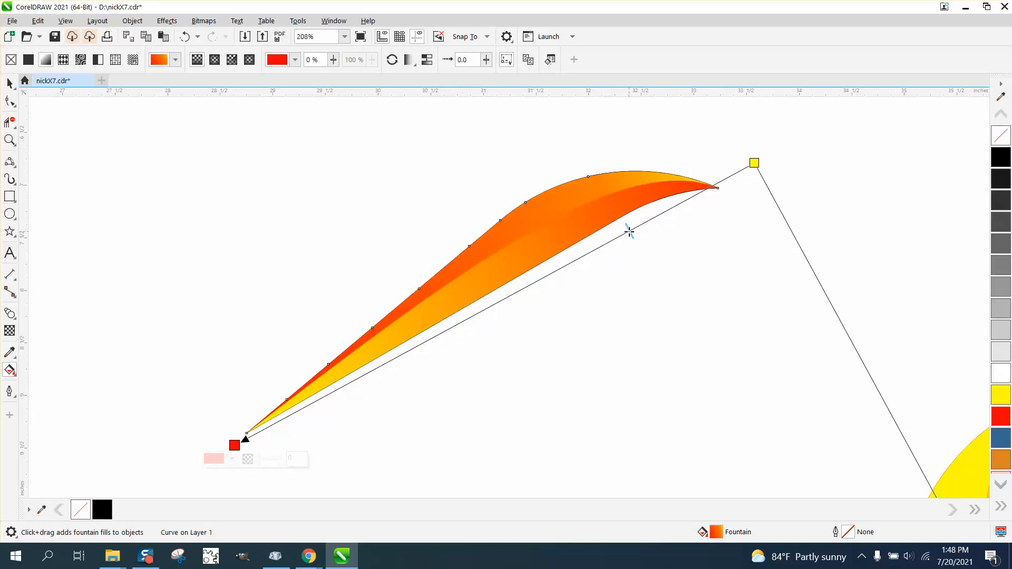
drag(497, 299, 531, 284)
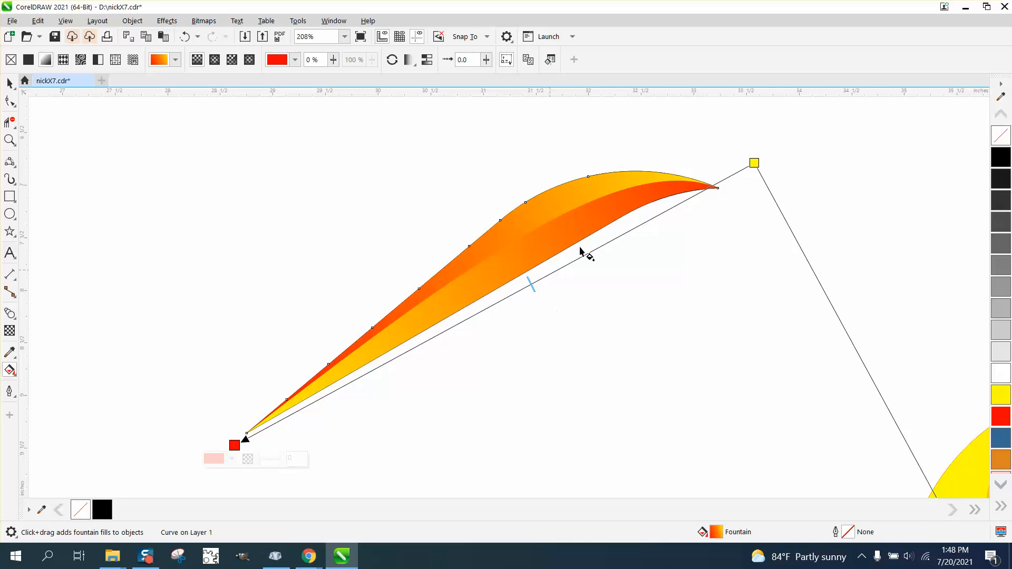
- Set the upper section's start color to blue and pull the fill's nodes toward the leaf's middle
drag(1006, 442, 235, 445)
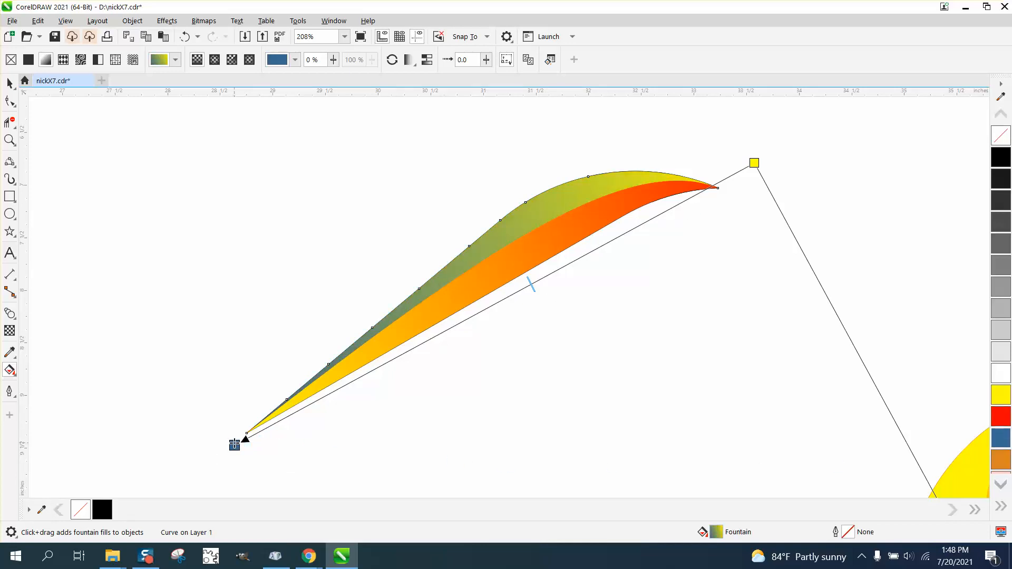
mouse_move(531, 286)
mouse_down()
mouse_move(586, 274)
mouse_move(469, 341)
mouse_up()
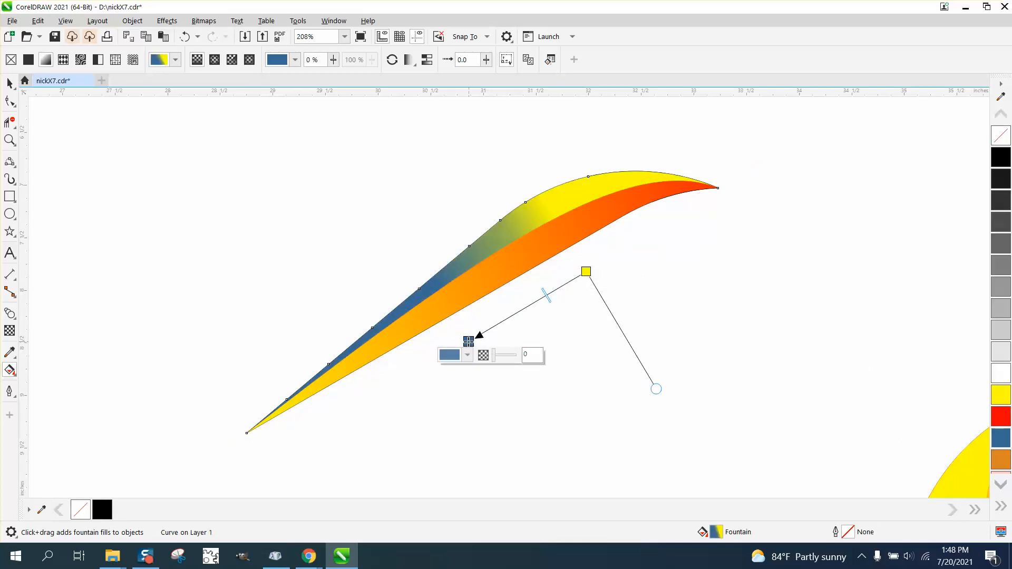
click(550, 358)
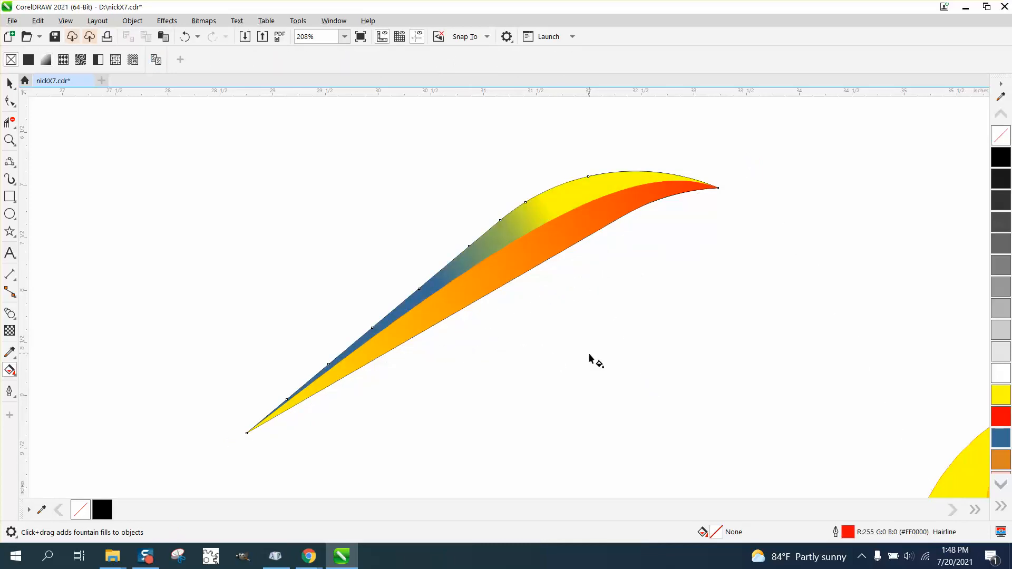
- Select the whole leaf and move it onto the upper-left part of the red guide ring
scroll(451, 335, down, 5)
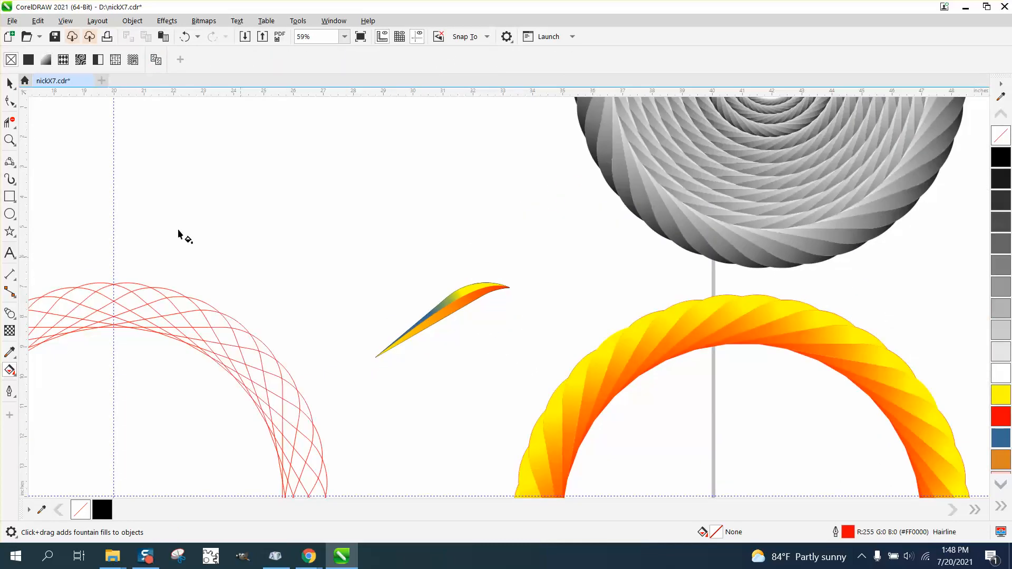
click(9, 83)
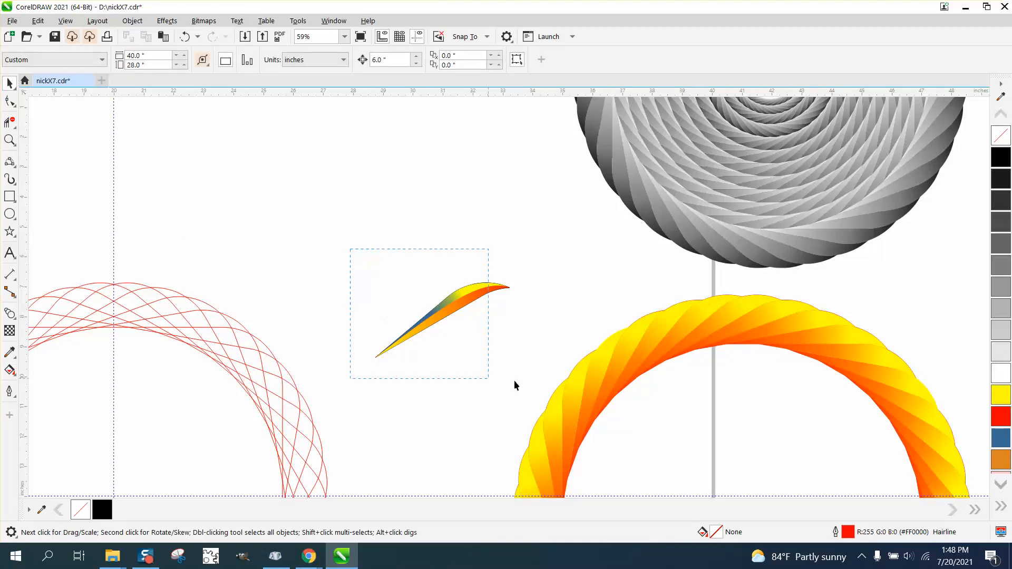
drag(514, 380, 560, 388)
key(Left)
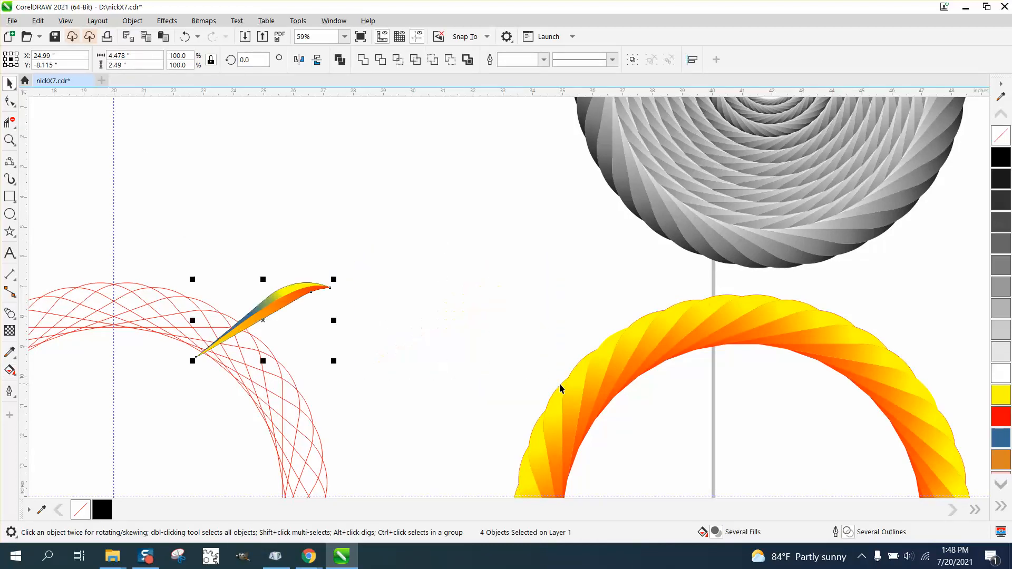
key(Left)
- Set the leaf's rotation center to the center of the red guide ring
scroll(423, 450, down, 2)
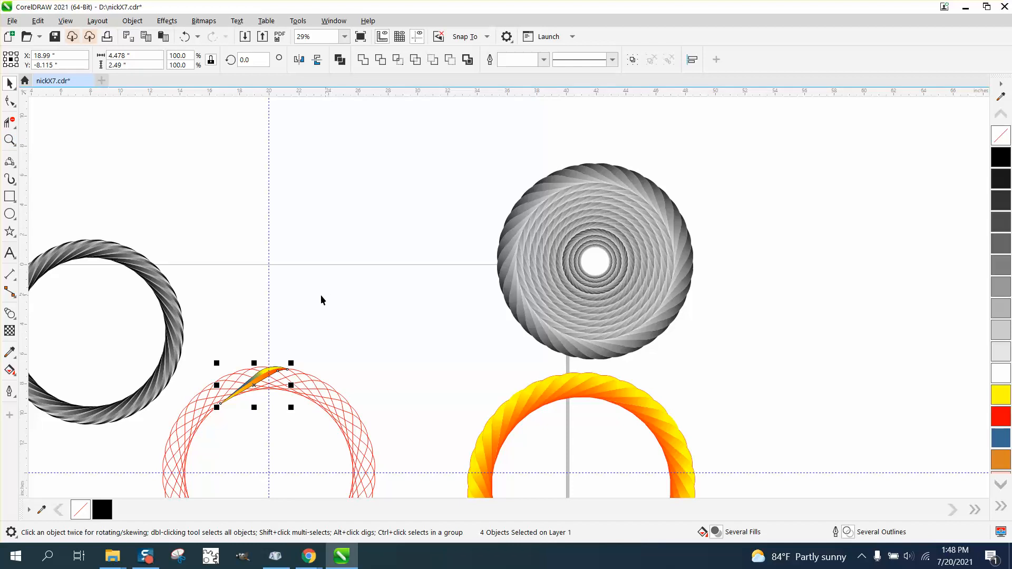
click(10, 140)
scroll(224, 288, down, 1)
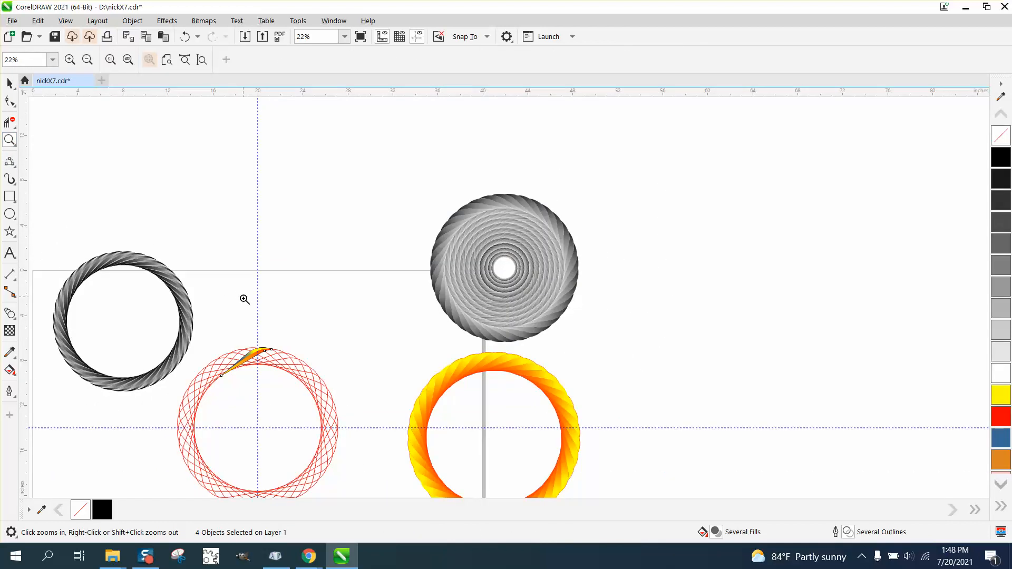
drag(175, 334, 383, 457)
click(9, 83)
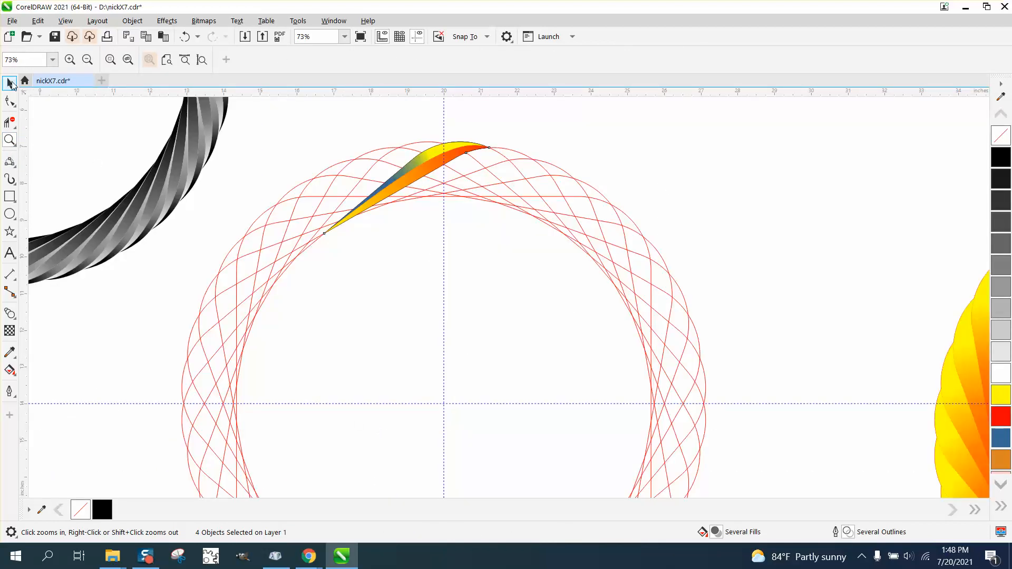
click(407, 188)
drag(419, 353, 444, 409)
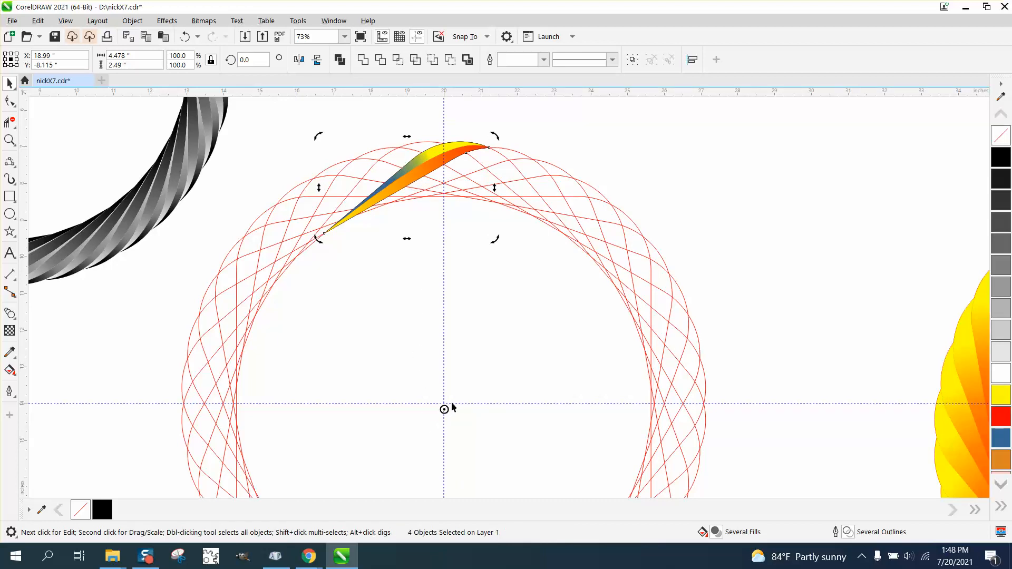
- Group the four leaf parts and move the group's rotation center to the red ring's center
click(582, 140)
click(426, 167)
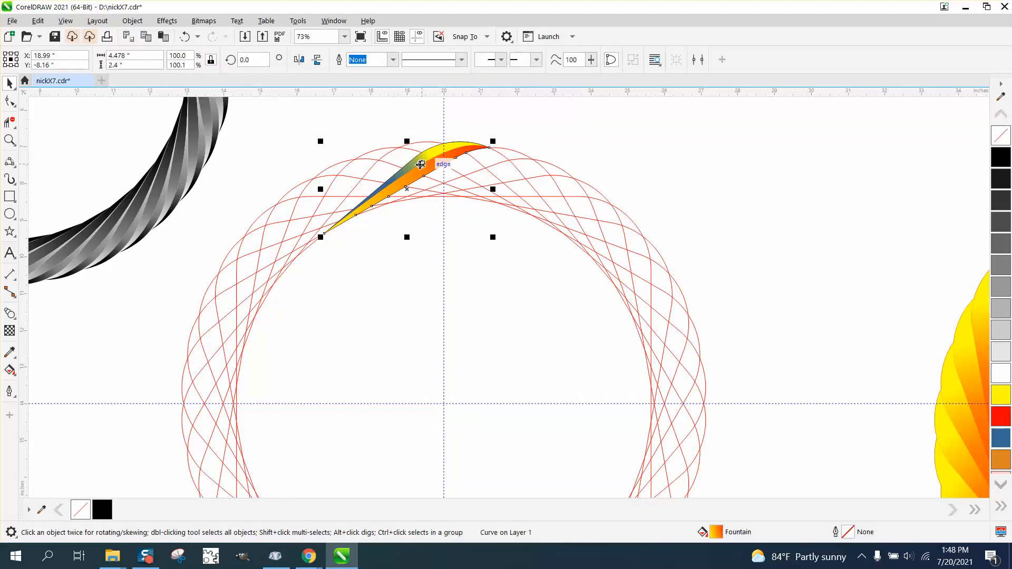
click(406, 189)
click(406, 189)
drag(294, 120, 535, 271)
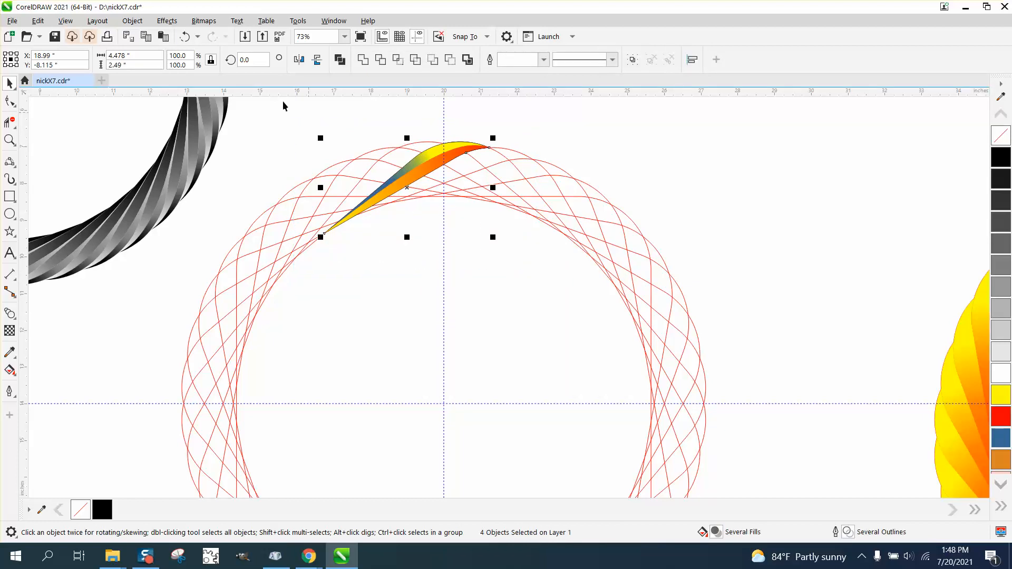
click(132, 20)
mouse_move(174, 235)
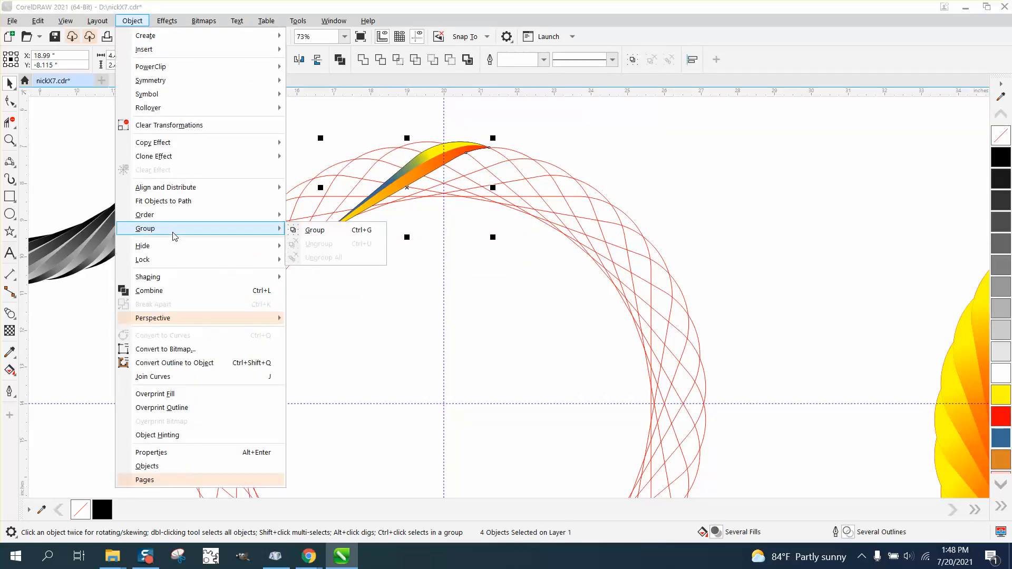
click(295, 232)
click(414, 194)
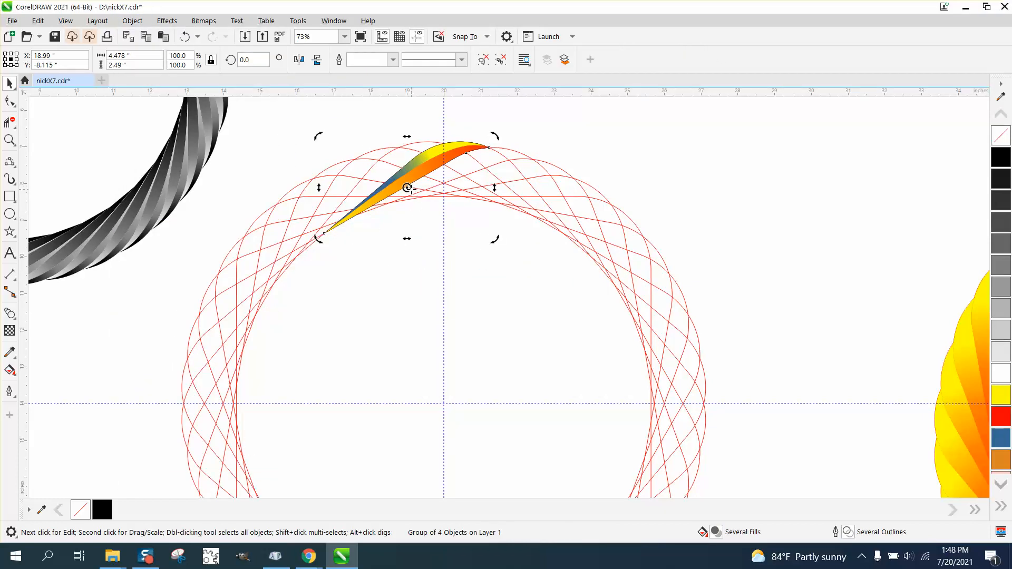
drag(407, 188, 444, 396)
- Apply a Rotate transform of 10° with 35 copies around center X 20.0, Y -14.0
click(608, 169)
click(424, 168)
click(408, 189)
click(333, 21)
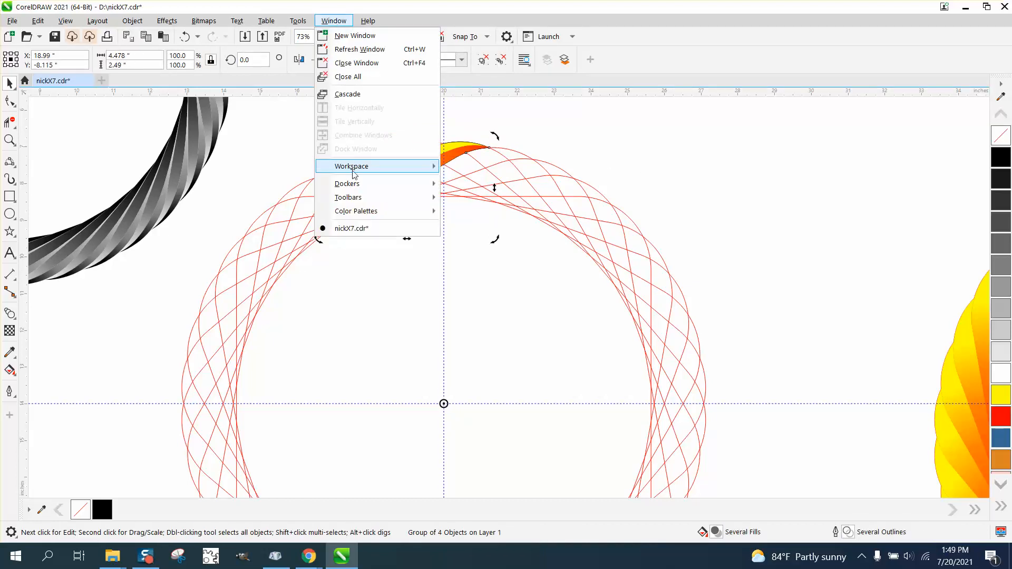
mouse_move(348, 183)
click(491, 156)
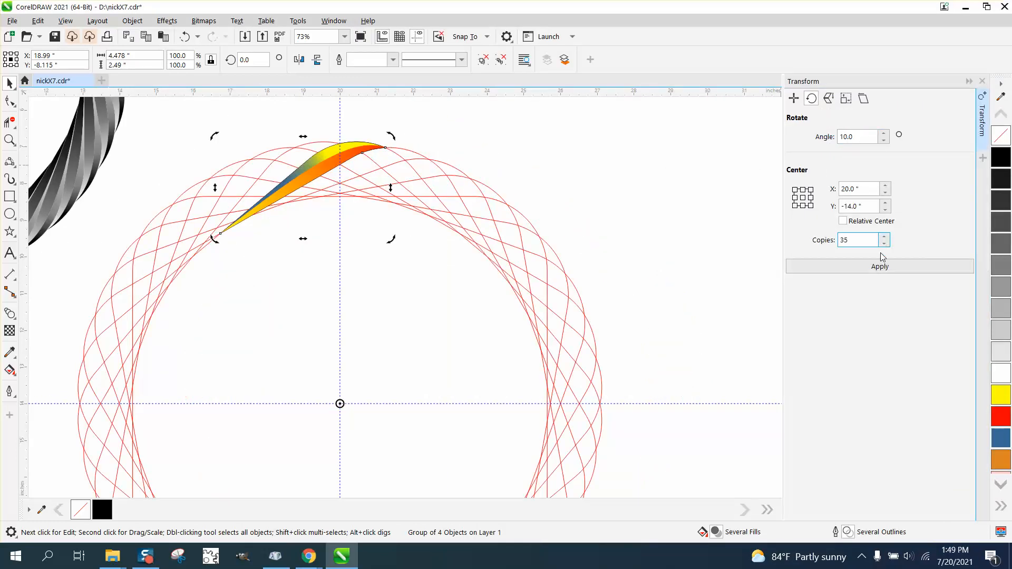
click(886, 269)
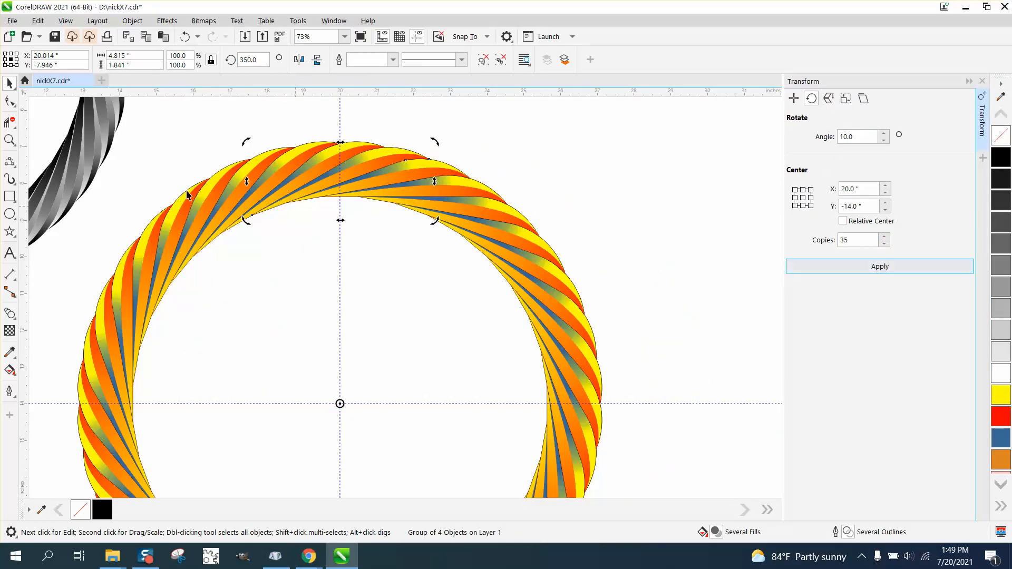
- Undo the rotated copies and the grouping of the leaf
click(10, 140)
drag(273, 134, 509, 253)
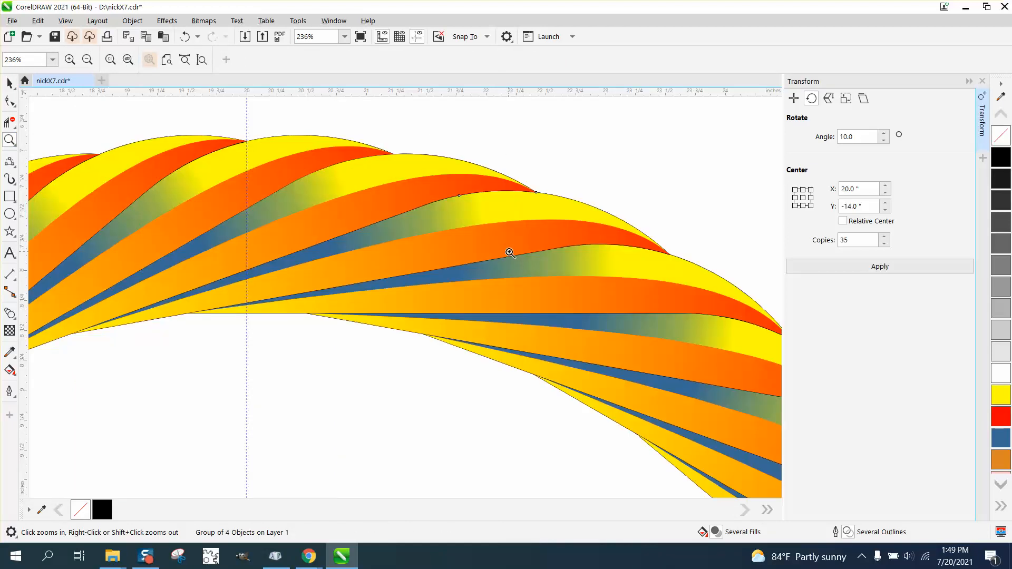
scroll(507, 253, down, 5)
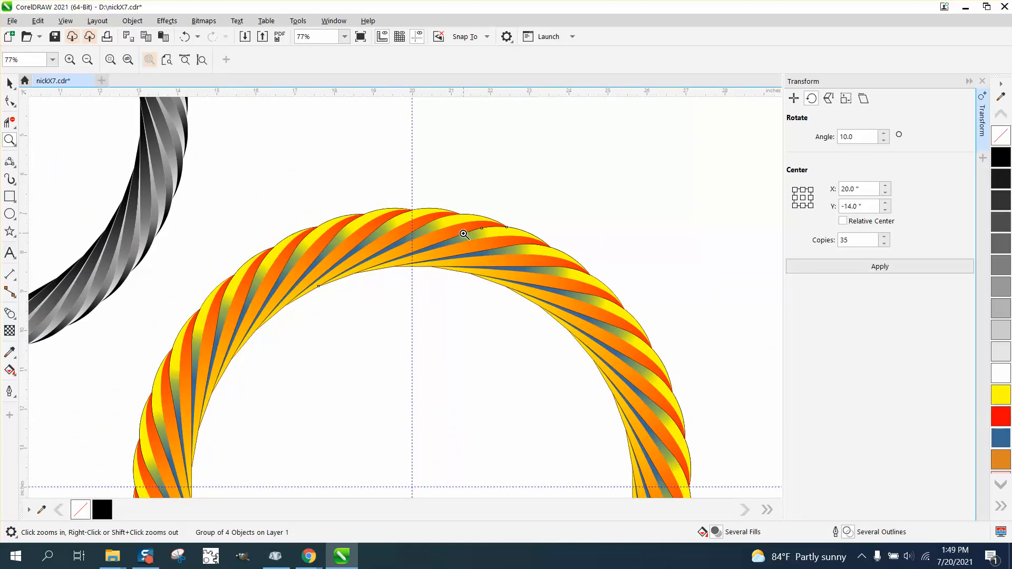
scroll(464, 234, down, 4)
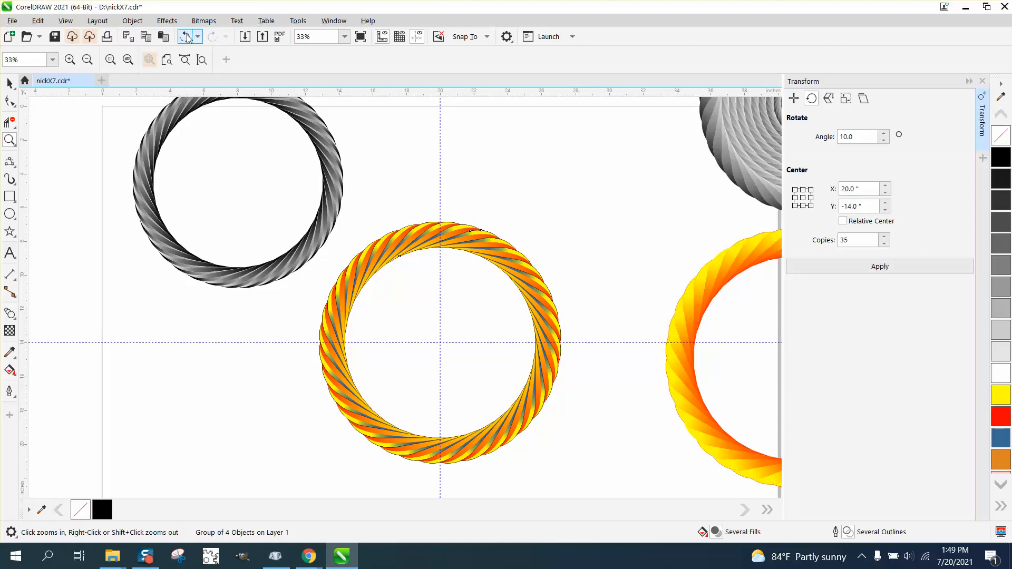
click(186, 38)
click(185, 39)
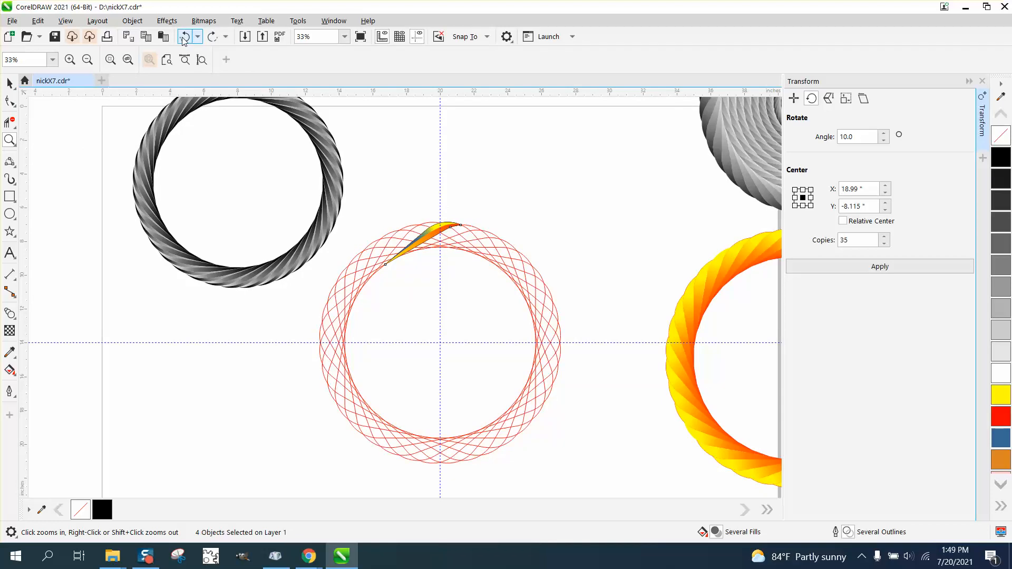
- Undo two more actions so the leaf group is ungrouped and back beside the guide ring
click(185, 38)
click(184, 38)
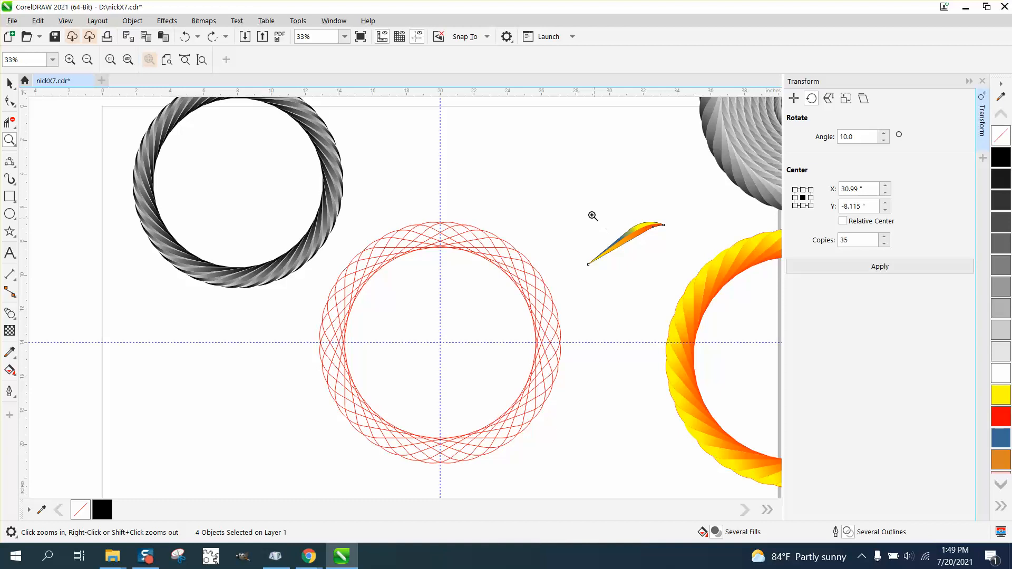
- Rework the leaf's upper fountain fill, replacing the blue stop with red and repositioning the gradient handles
drag(591, 214, 719, 290)
click(9, 370)
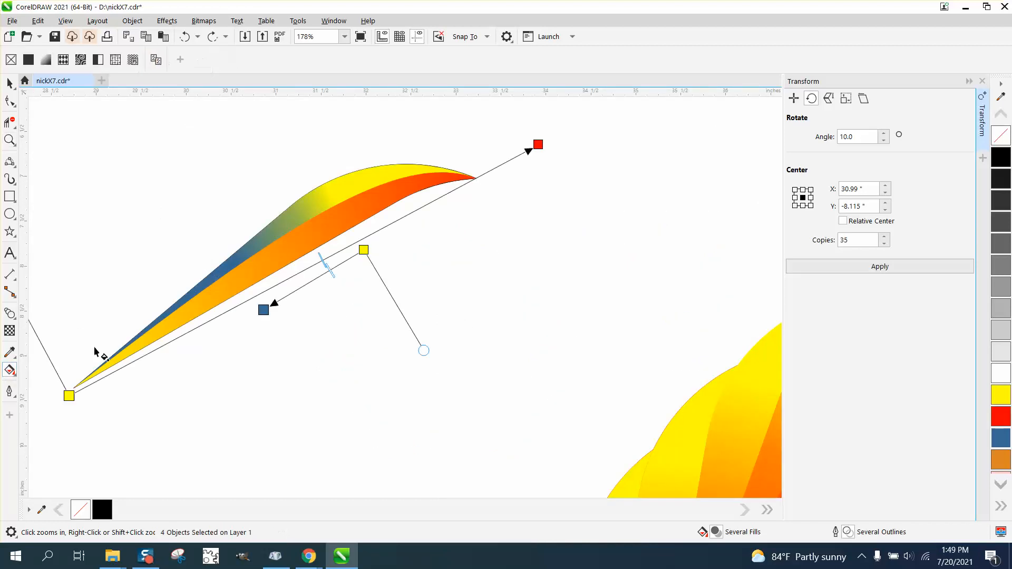
drag(361, 253, 324, 292)
drag(263, 310, 257, 170)
drag(324, 292, 433, 343)
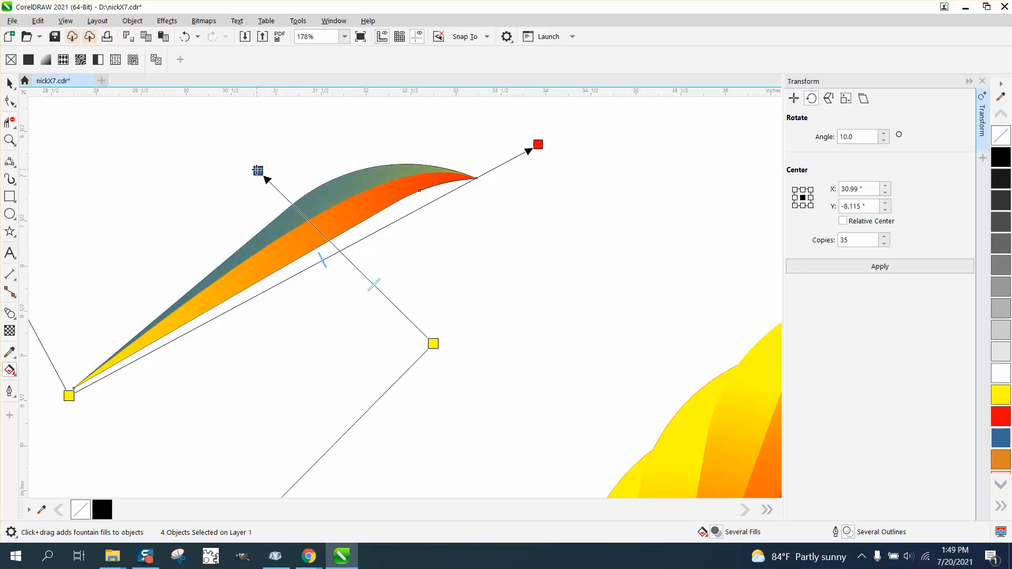
drag(257, 170, 102, 238)
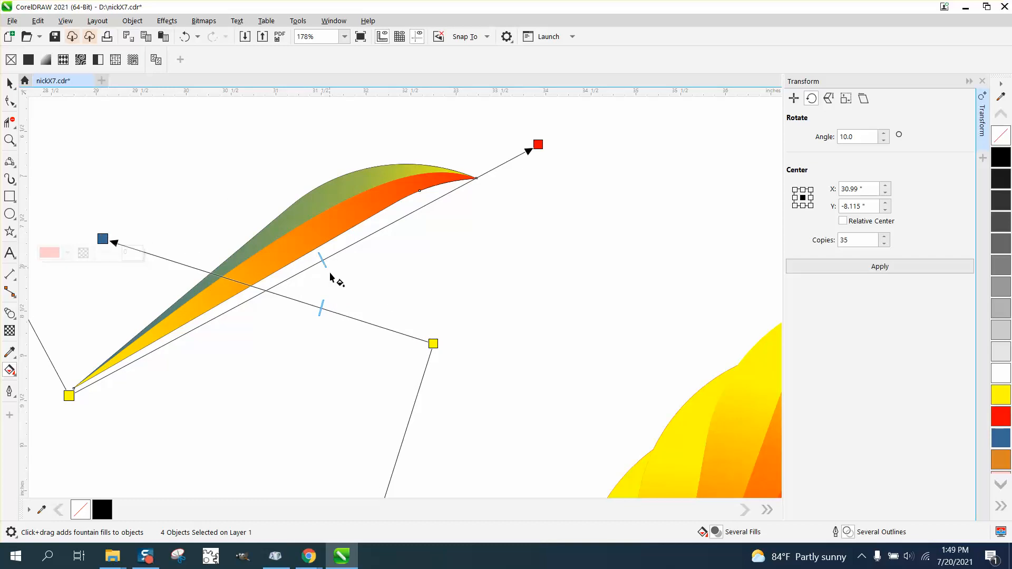
drag(1001, 420, 102, 239)
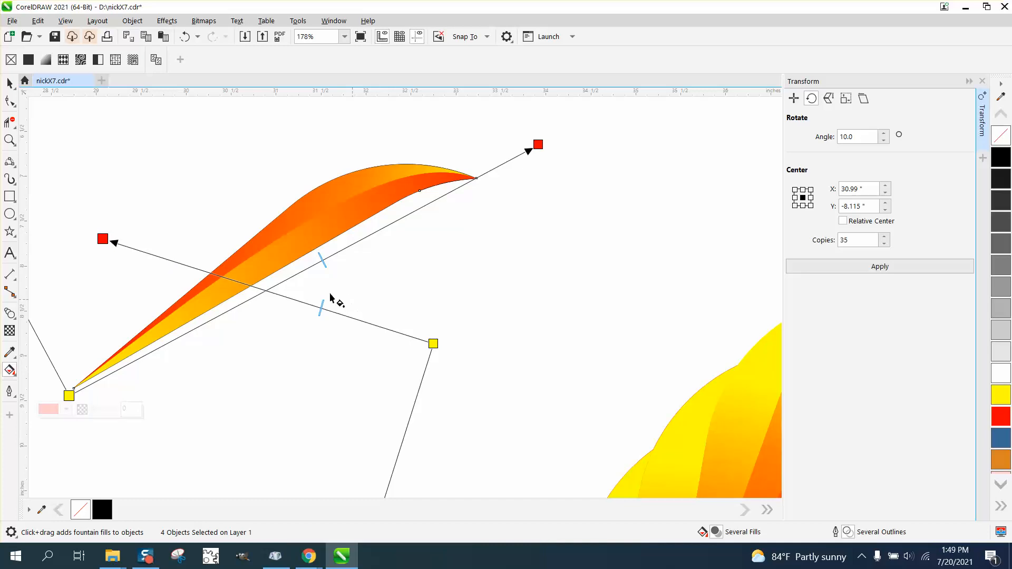
drag(115, 242, 100, 368)
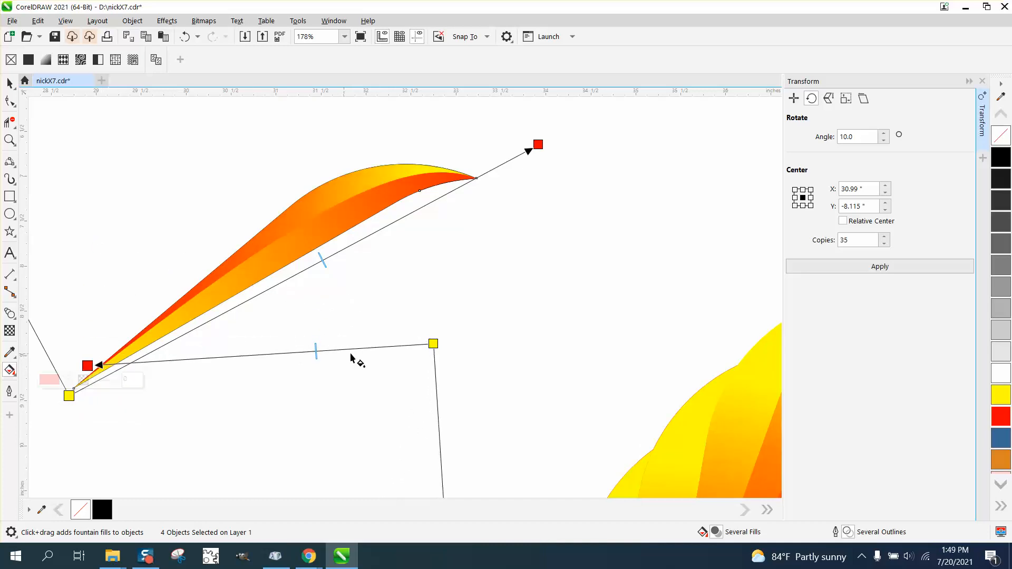
drag(442, 348, 469, 170)
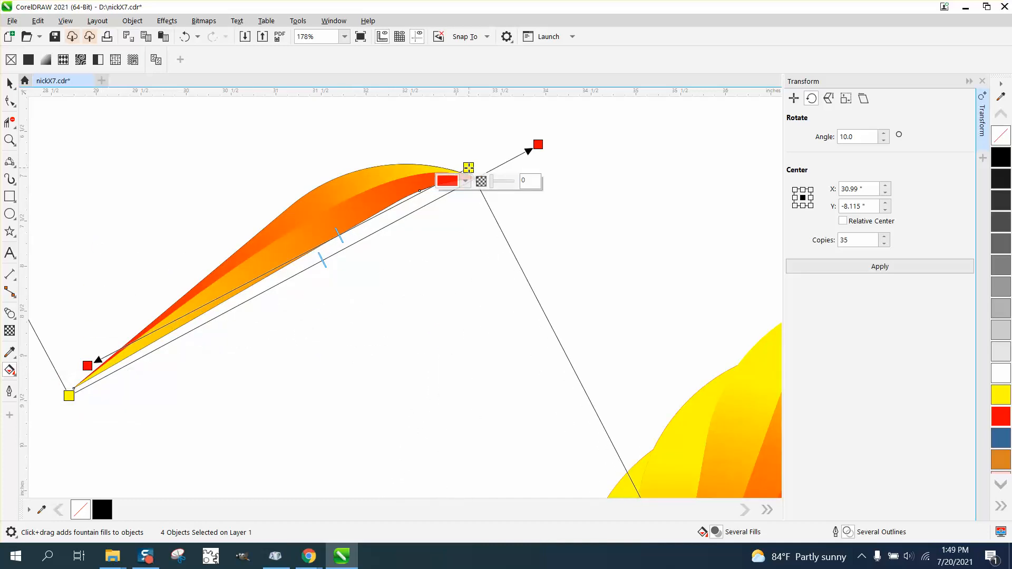
drag(339, 241, 266, 267)
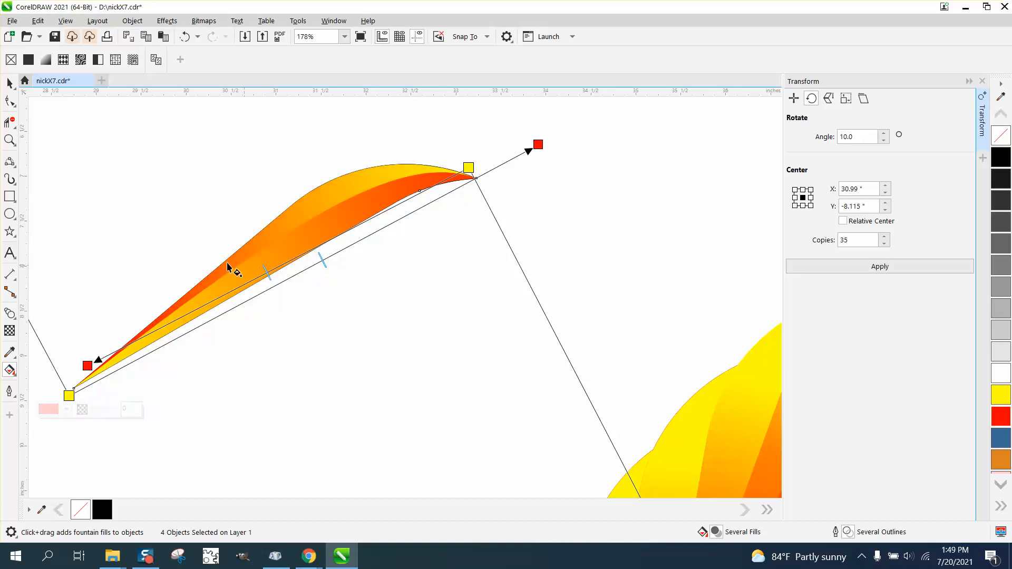
- Group the four leaf parts and nudge the group left onto the red guide ring
click(11, 84)
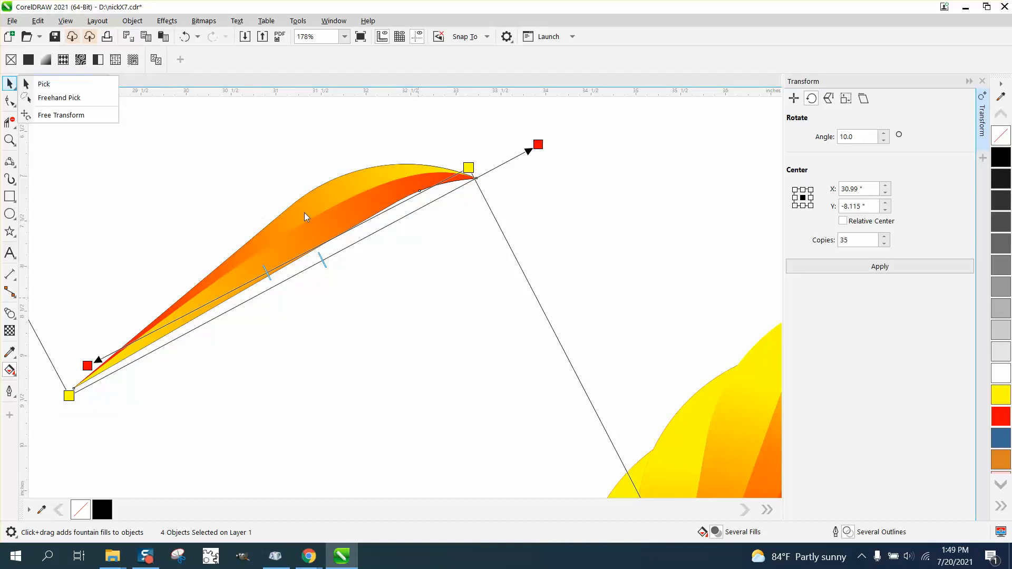
click(9, 82)
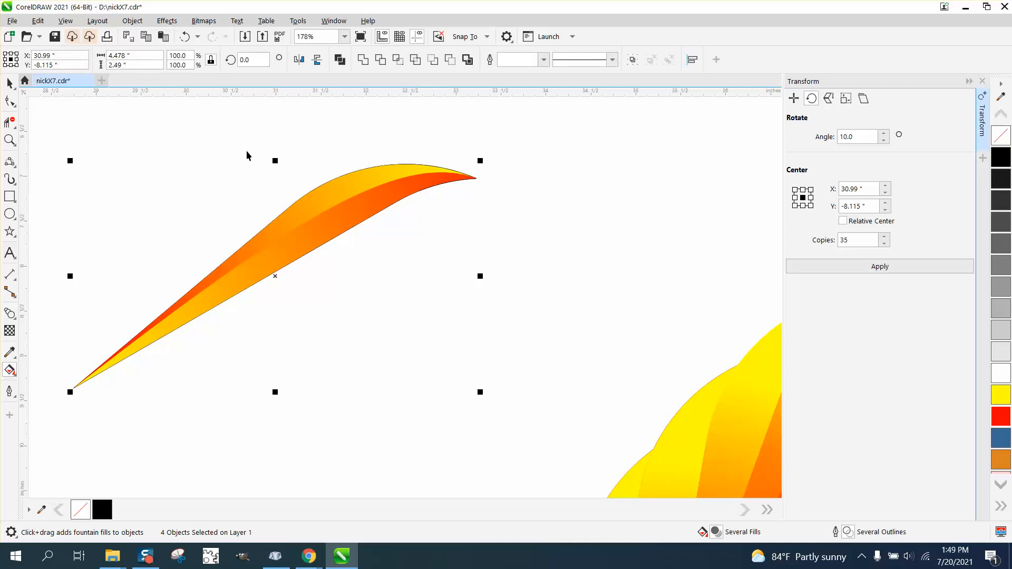
scroll(411, 253, down, 2)
drag(194, 187, 518, 354)
key(ctrl+g)
key(Left)
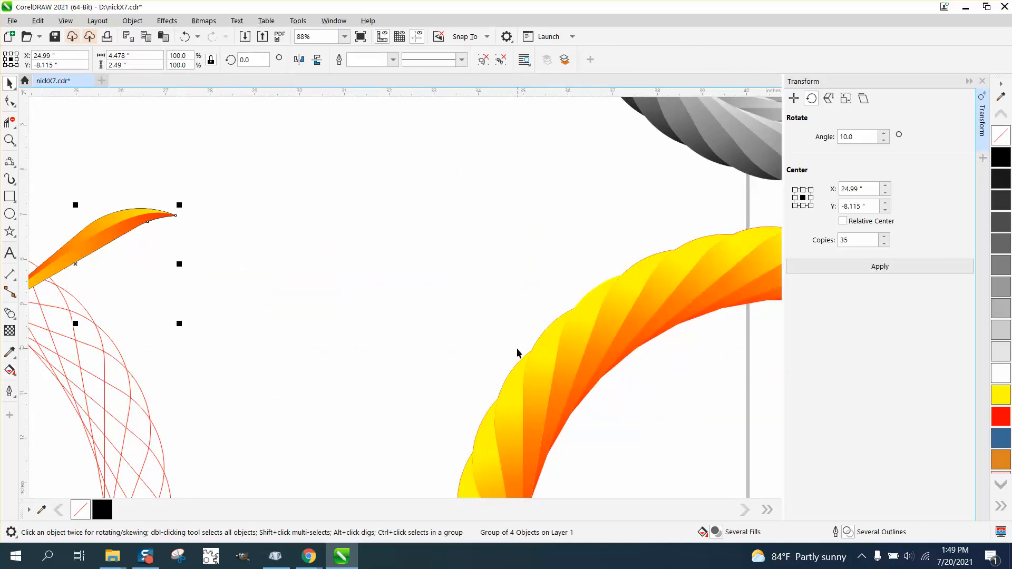
key(Left)
scroll(520, 352, down, 4)
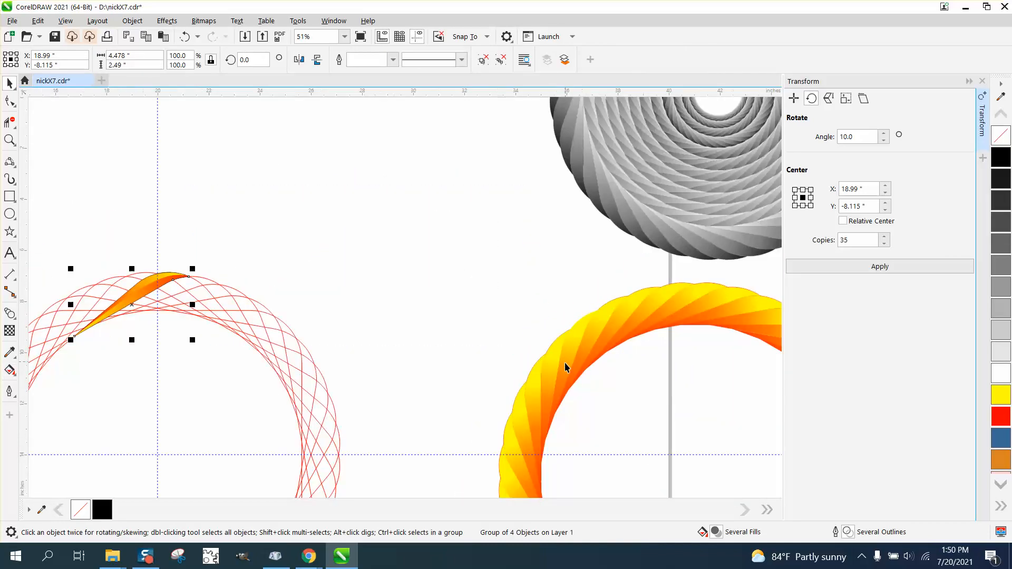
- Move the group's rotation center to the ring's center and apply the 10° rotation with 35 copies
click(257, 325)
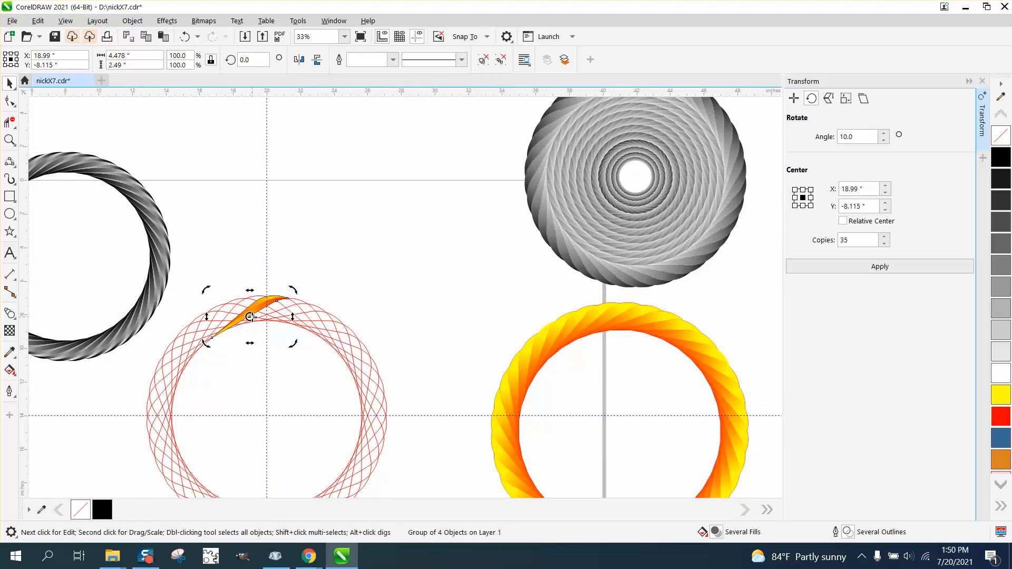
drag(250, 316, 267, 416)
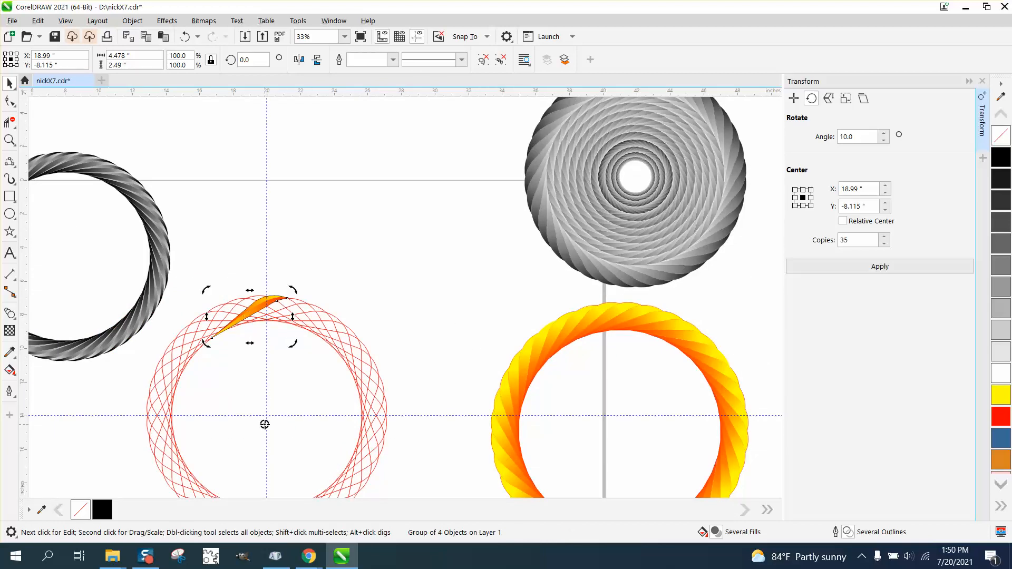
click(333, 292)
click(262, 311)
click(247, 315)
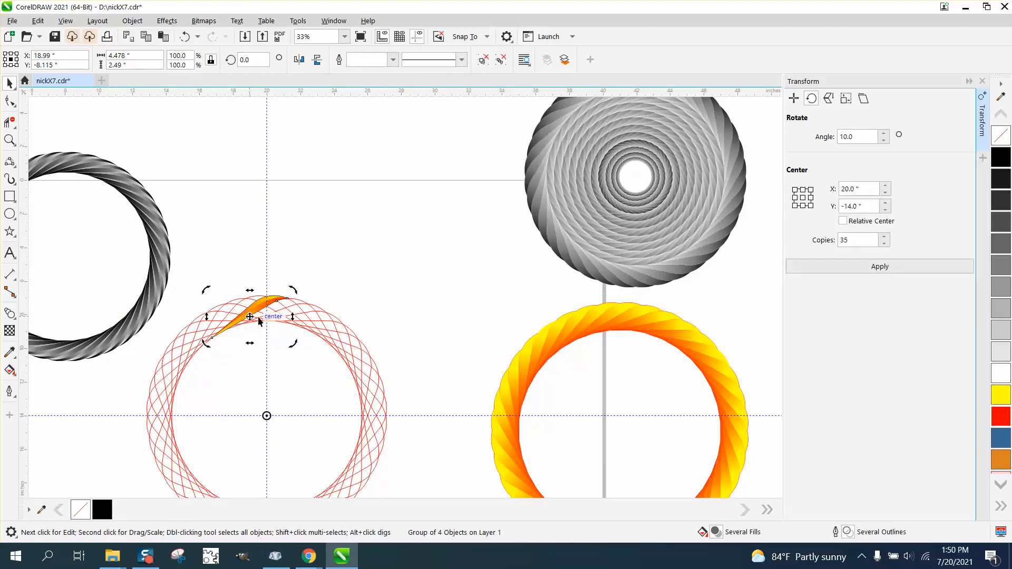
click(888, 267)
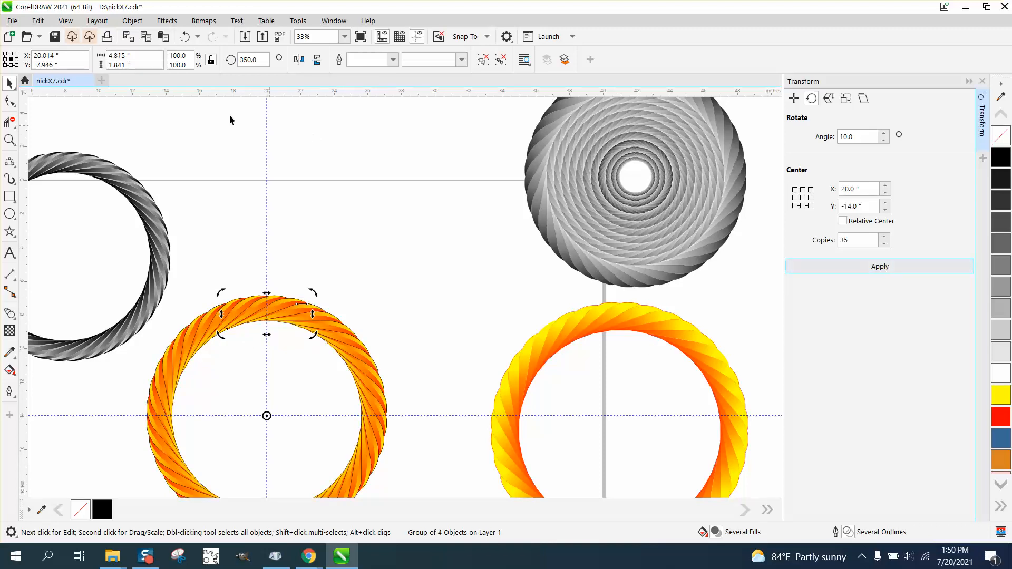
- Select and delete the red guide ring beneath the leaf copies
click(10, 140)
right_click(172, 173)
drag(176, 339, 462, 490)
click(10, 83)
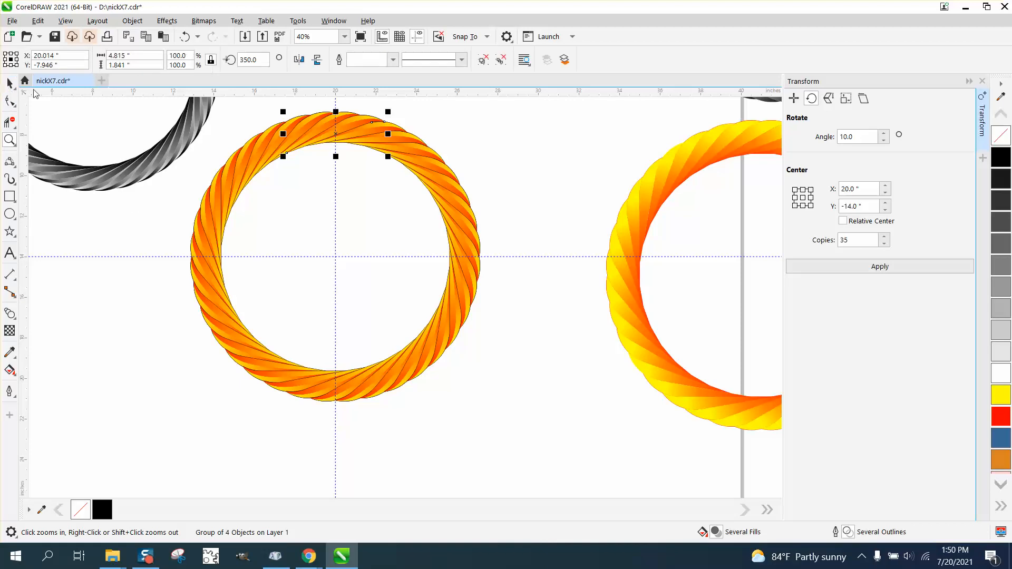
drag(157, 102, 284, 354)
key(Delete)
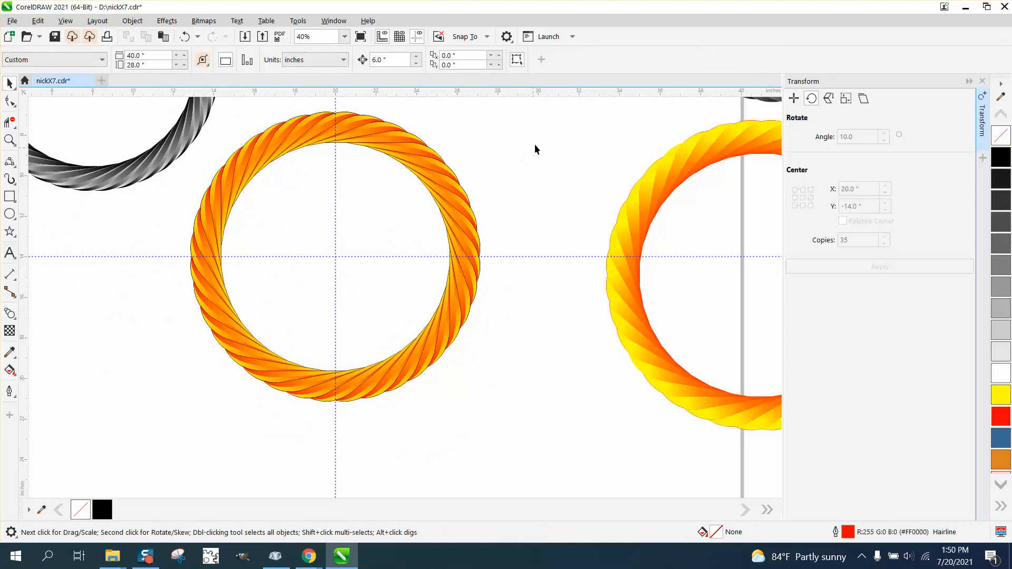
- Select all the leaf copies and give them a black hairline outline
drag(500, 371, 238, 373)
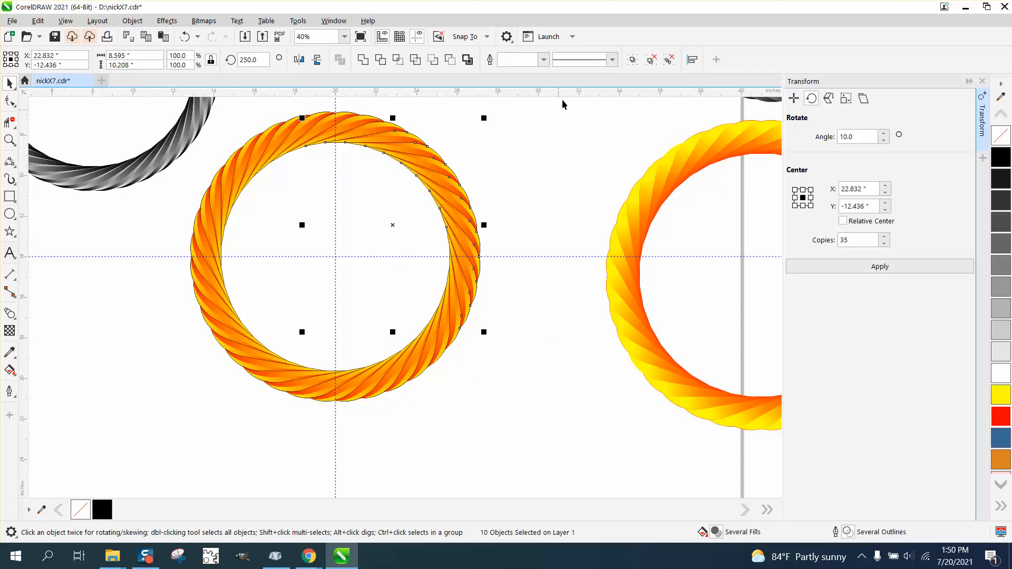
drag(561, 100, 283, 389)
drag(173, 405, 160, 420)
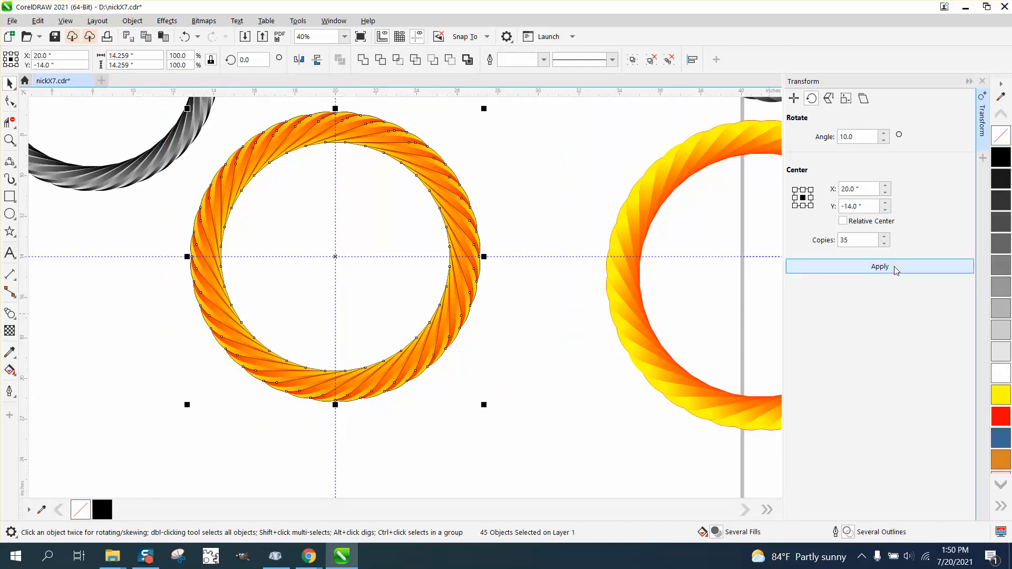
right_click(1003, 143)
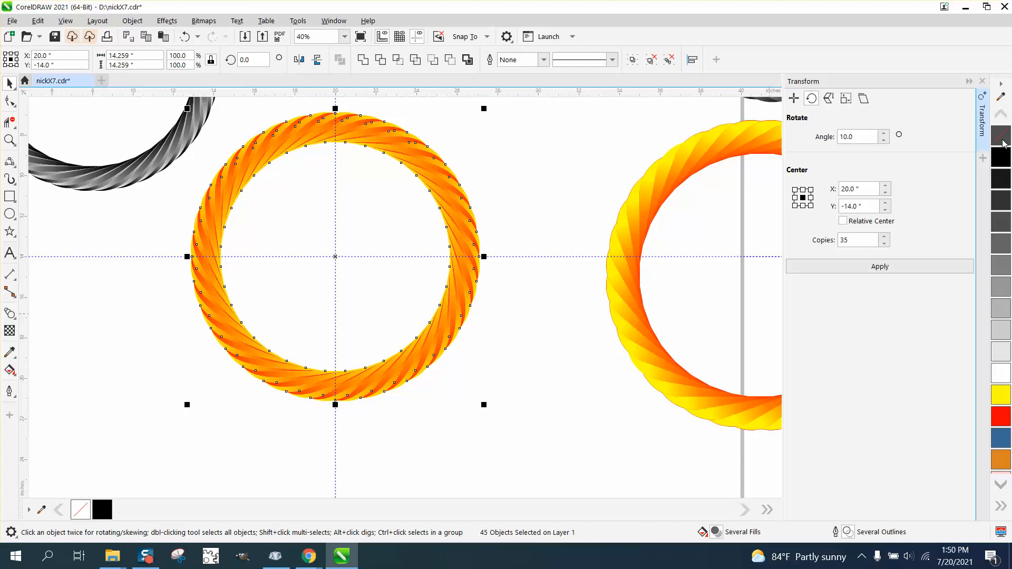
right_click(1002, 160)
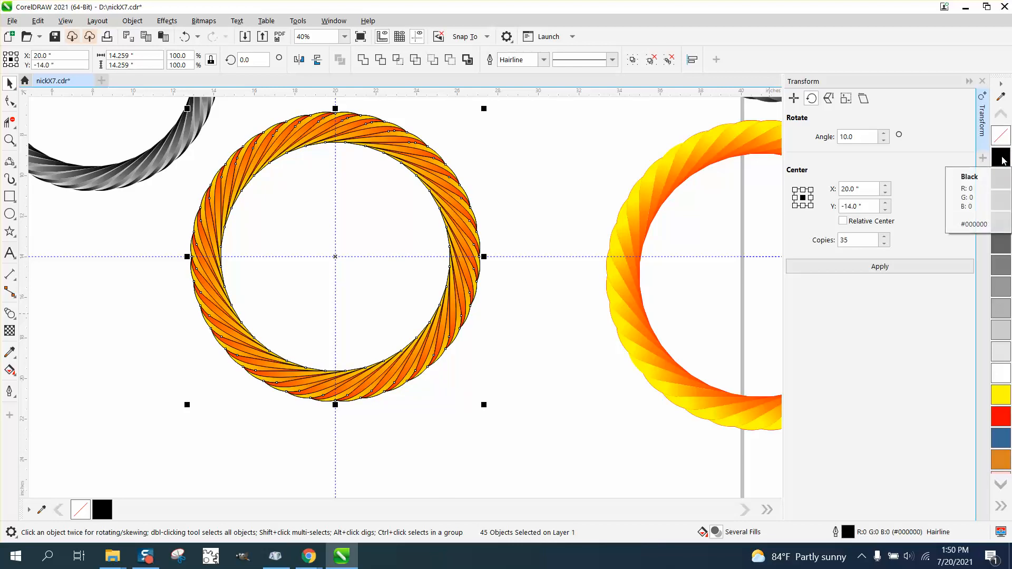
- Change the outline color of all leaf copies to blue
click(9, 139)
drag(264, 121, 464, 194)
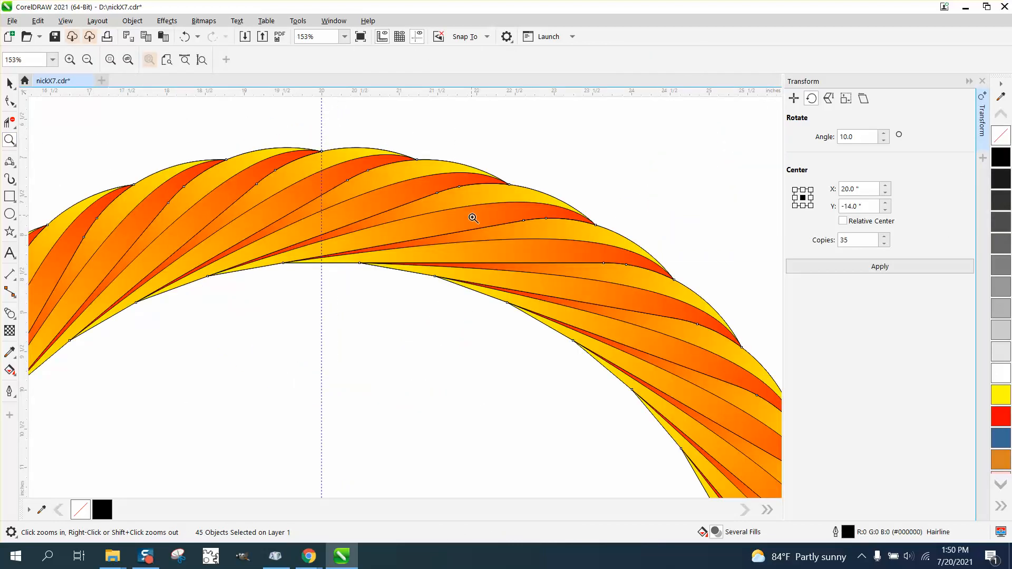
click(9, 83)
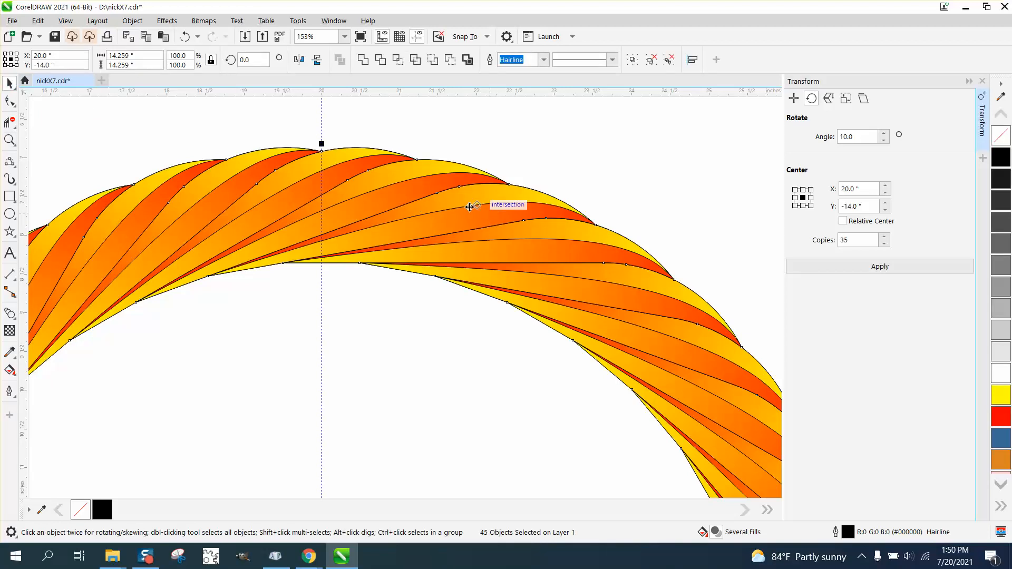
scroll(352, 207, down, 5)
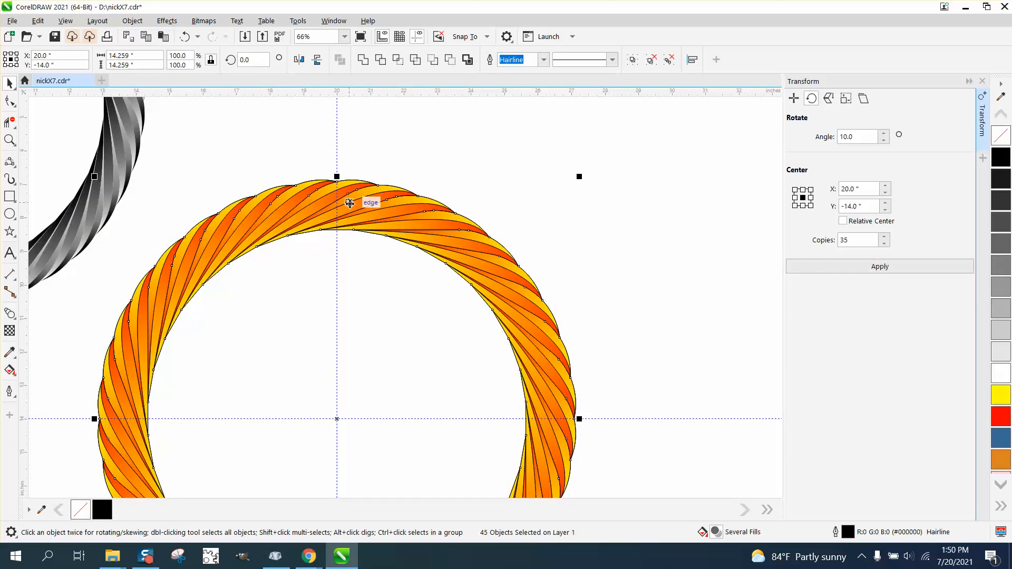
scroll(350, 204, down, 1)
scroll(350, 204, down, 1)
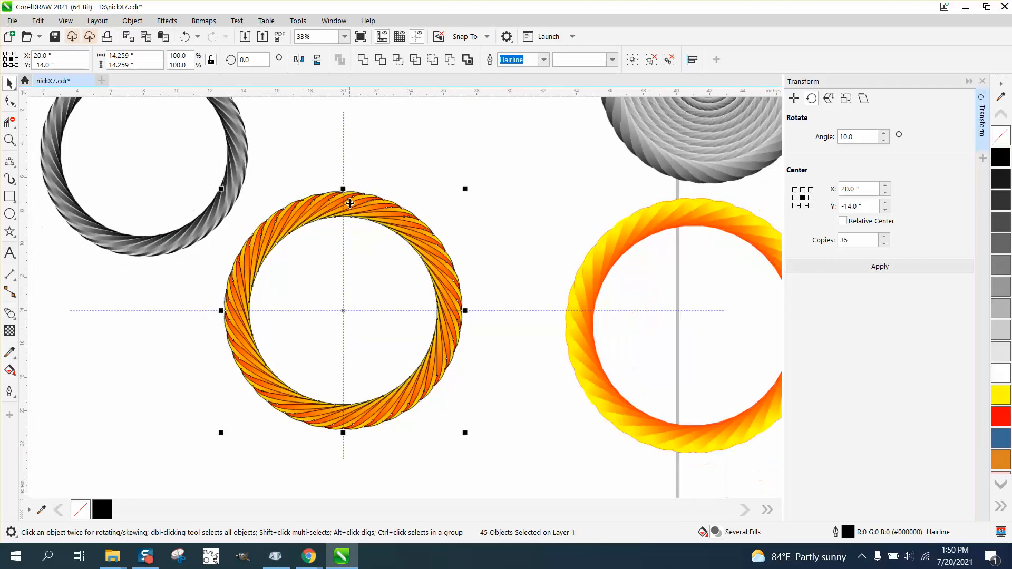
right_click(1002, 422)
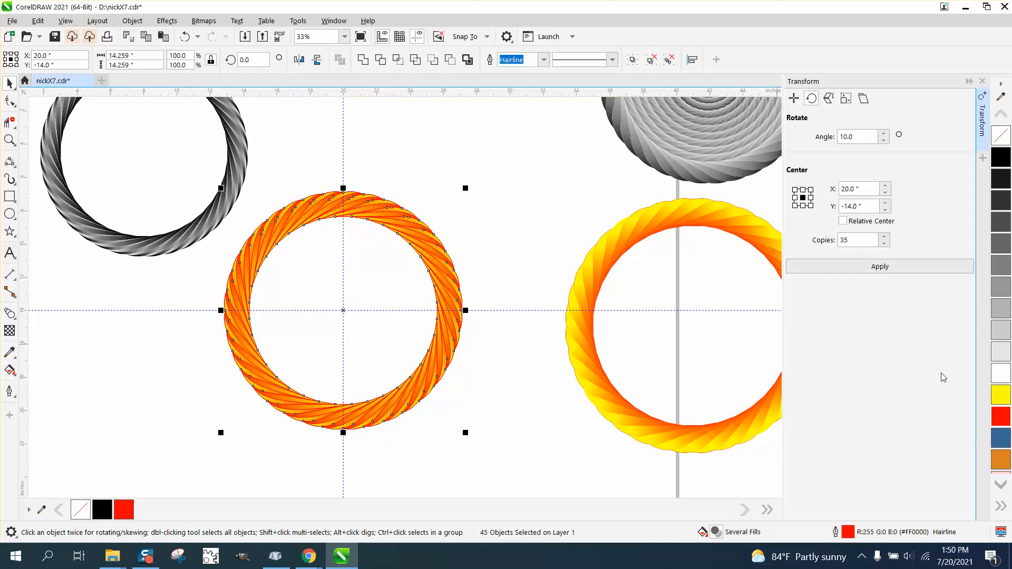
right_click(1004, 439)
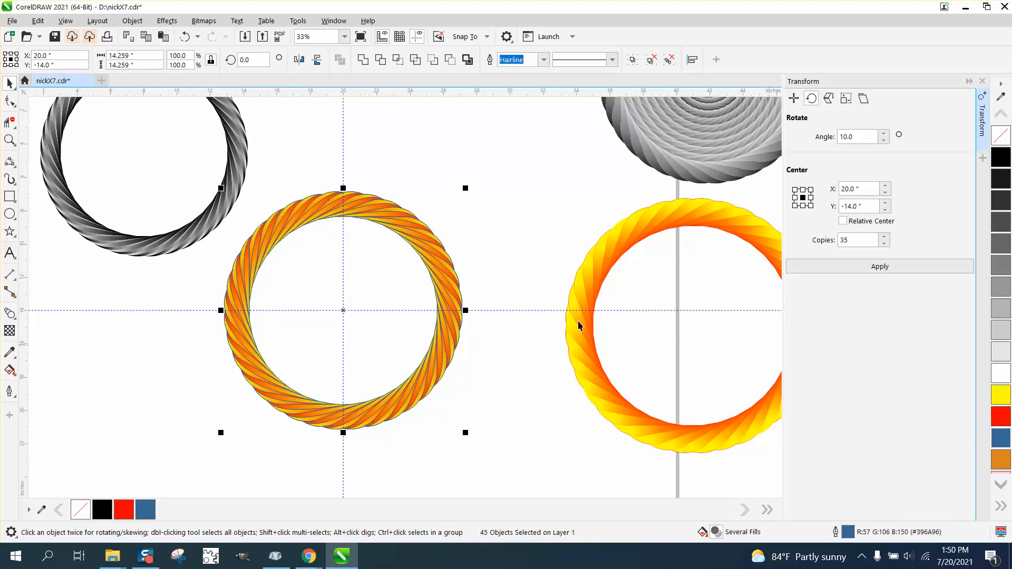
- Set the leaf copies' outline width to 1.0 pt in the Outline Pen settings
click(9, 140)
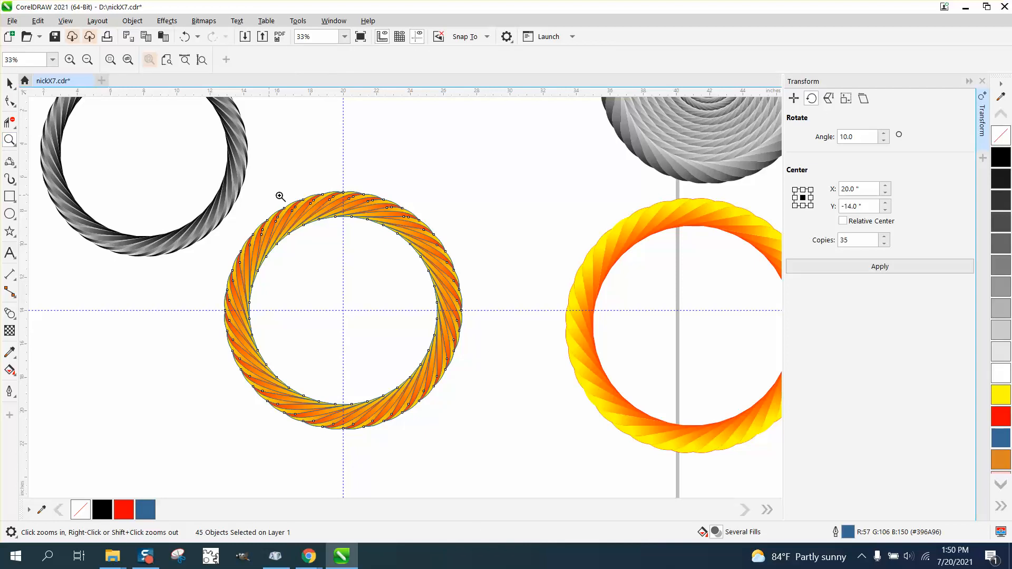
drag(399, 241, 400, 241)
scroll(402, 242, down, 3)
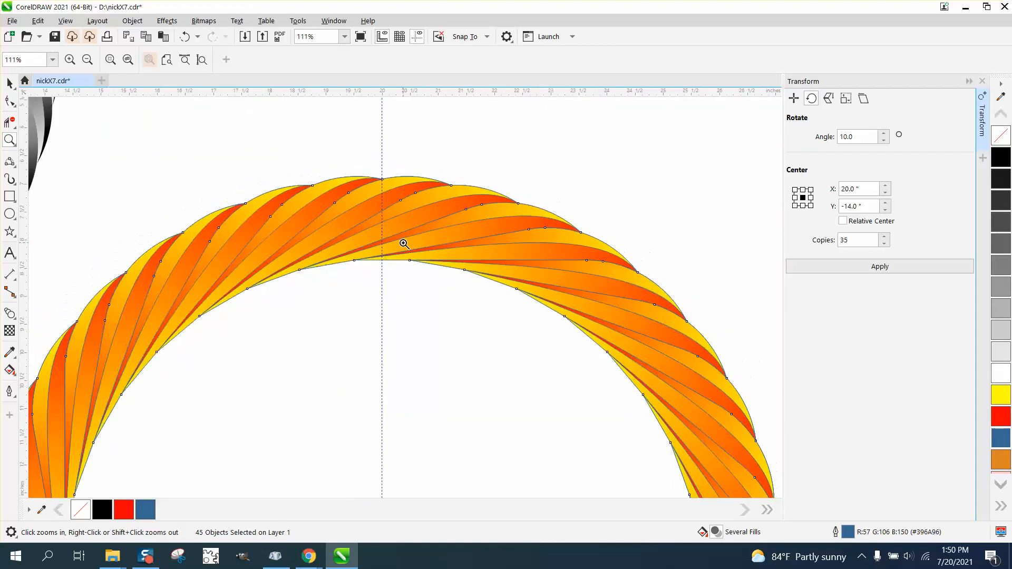
double_click(848, 532)
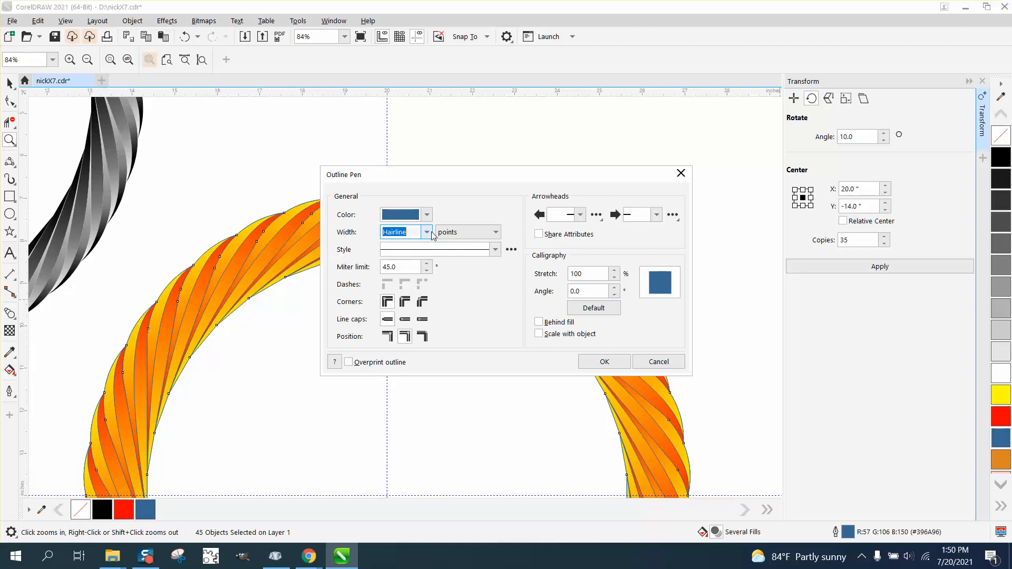
click(403, 232)
click(393, 281)
click(427, 232)
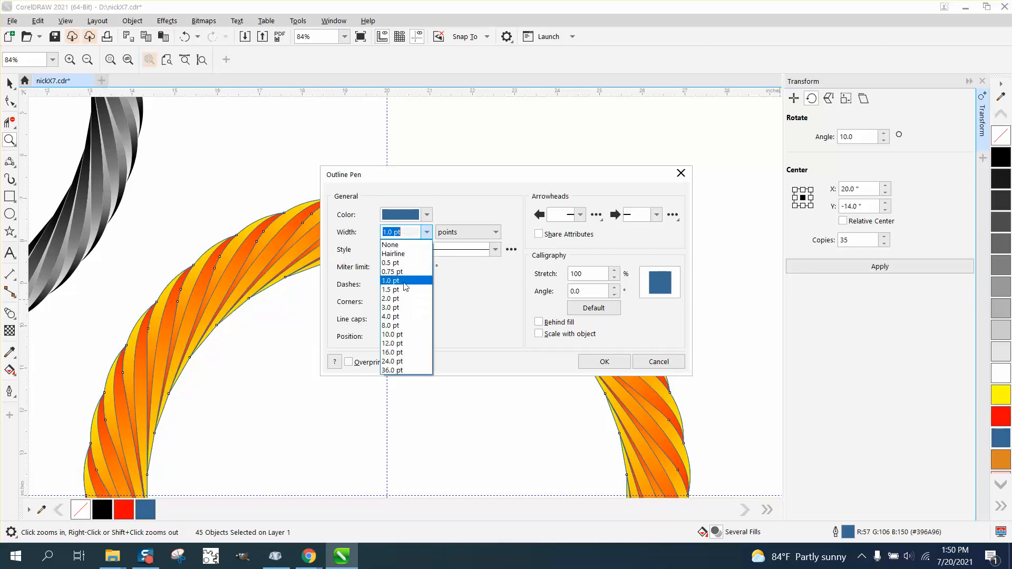
click(393, 310)
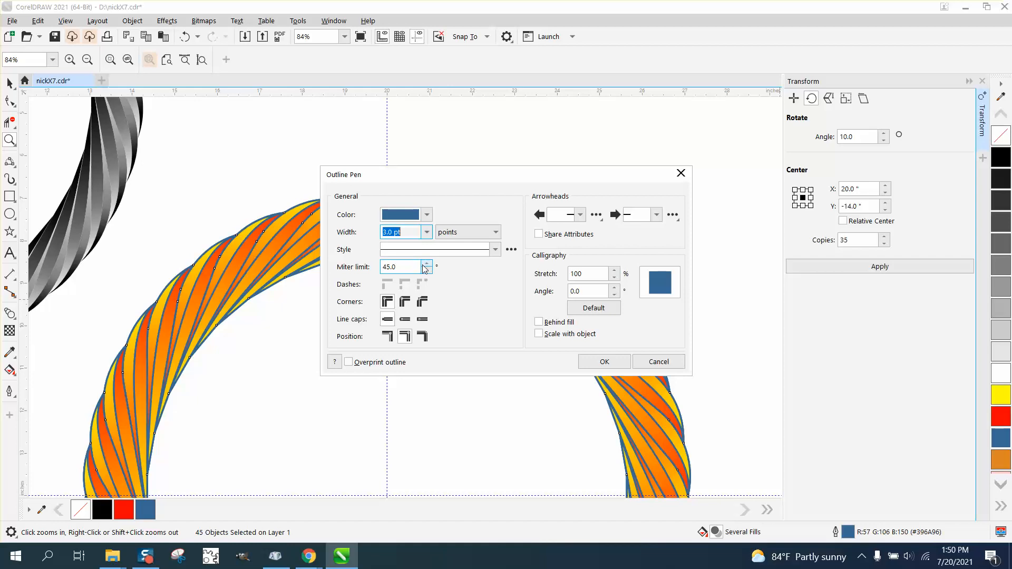
click(427, 233)
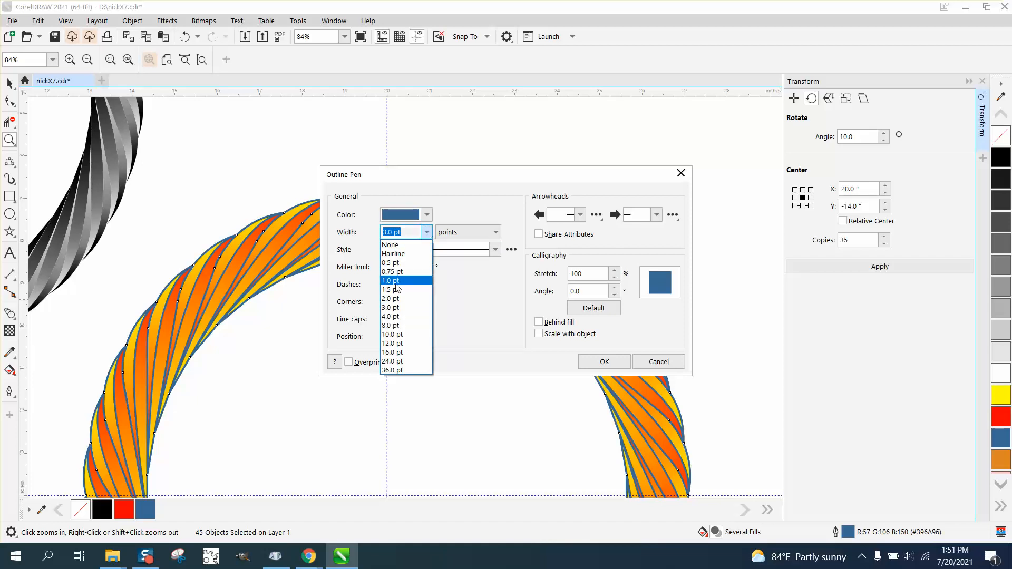
click(394, 280)
click(600, 360)
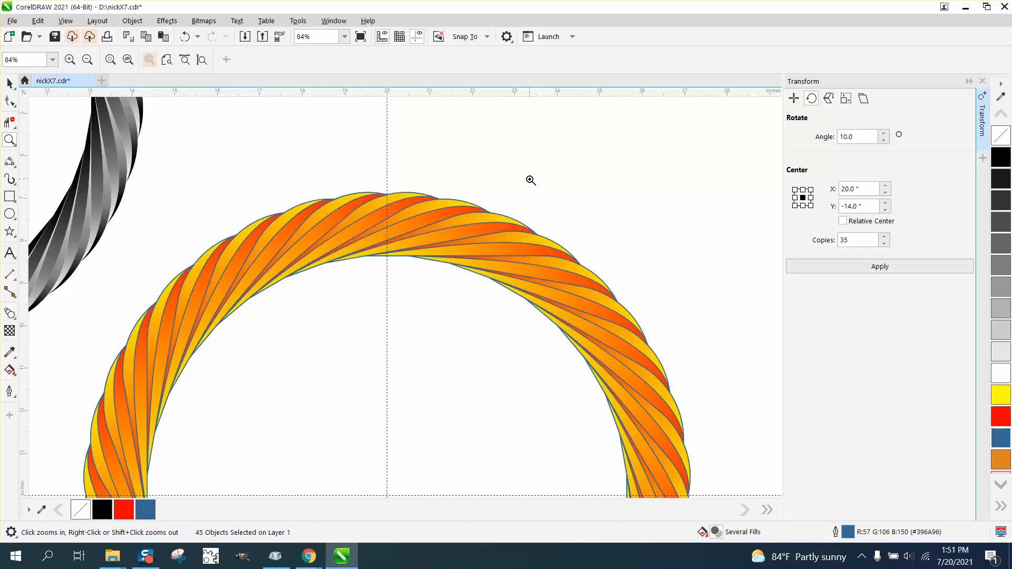
drag(506, 293, 508, 293)
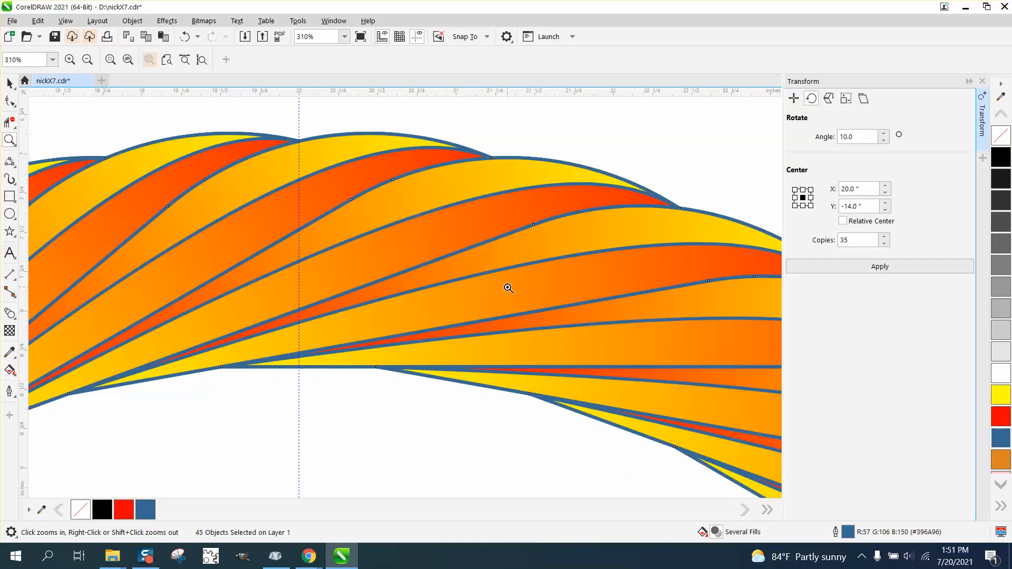
scroll(508, 287, down, 6)
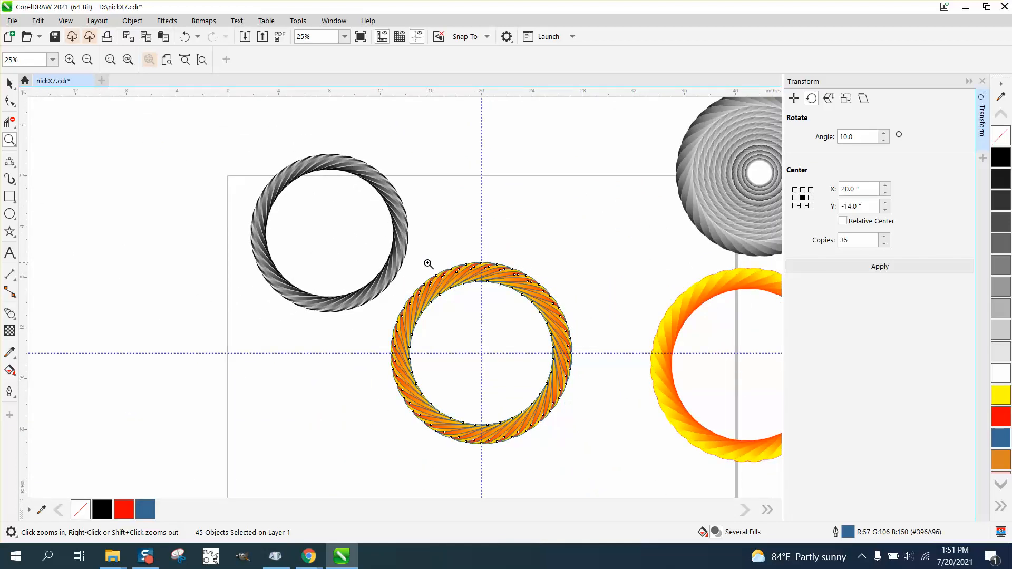
- Delete the gray leaf ring standing beside the orange ring
drag(382, 232, 467, 292)
scroll(377, 223, down, 3)
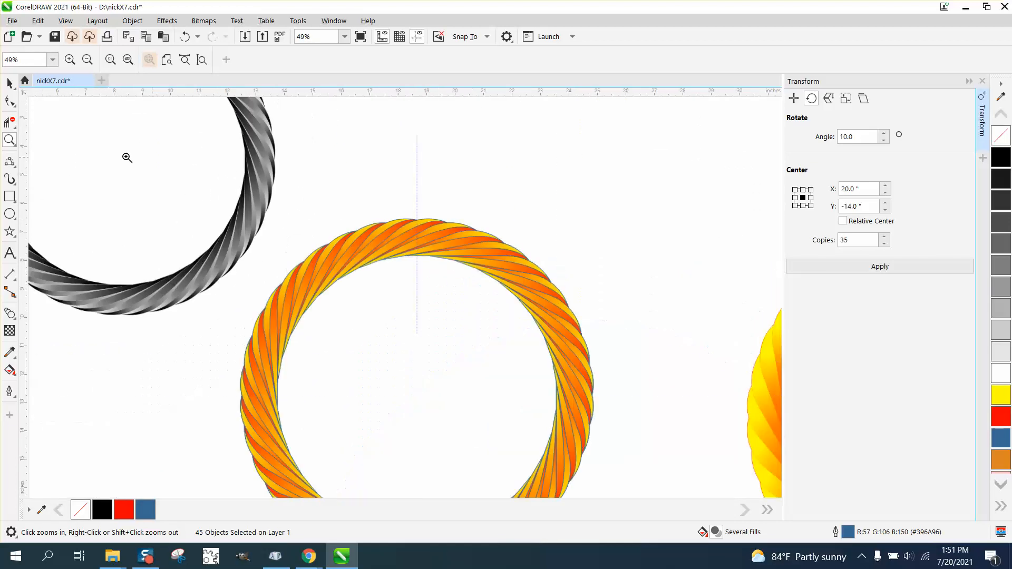
click(10, 83)
scroll(263, 124, down, 2)
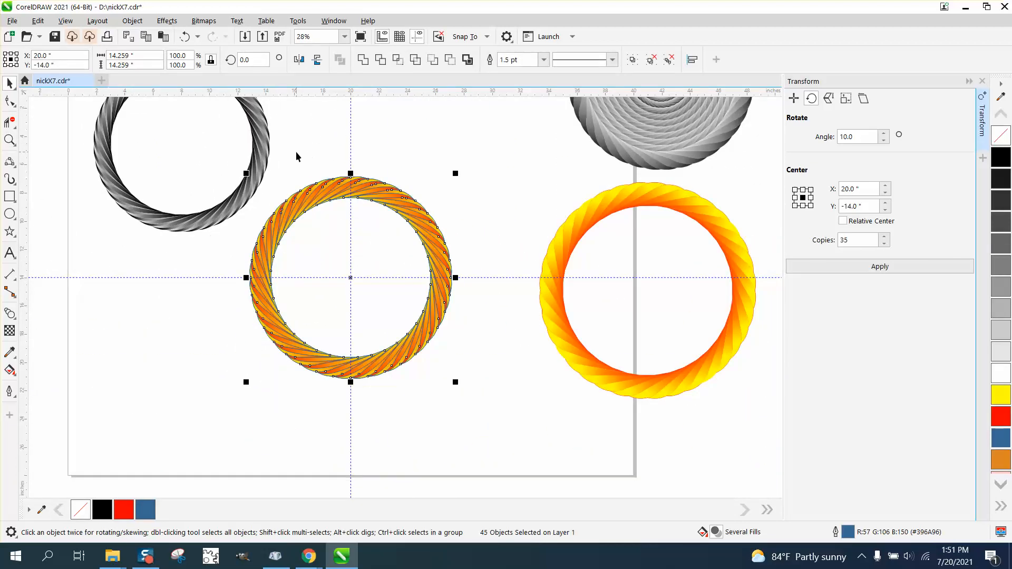
scroll(270, 145, down, 3)
drag(205, 109, 304, 198)
key(Delete)
- Group all orange leaf copies and stack successively enlarged duplicates of the group, about 126% each, into concentric rings
drag(267, 149, 387, 270)
key(ctrl+g)
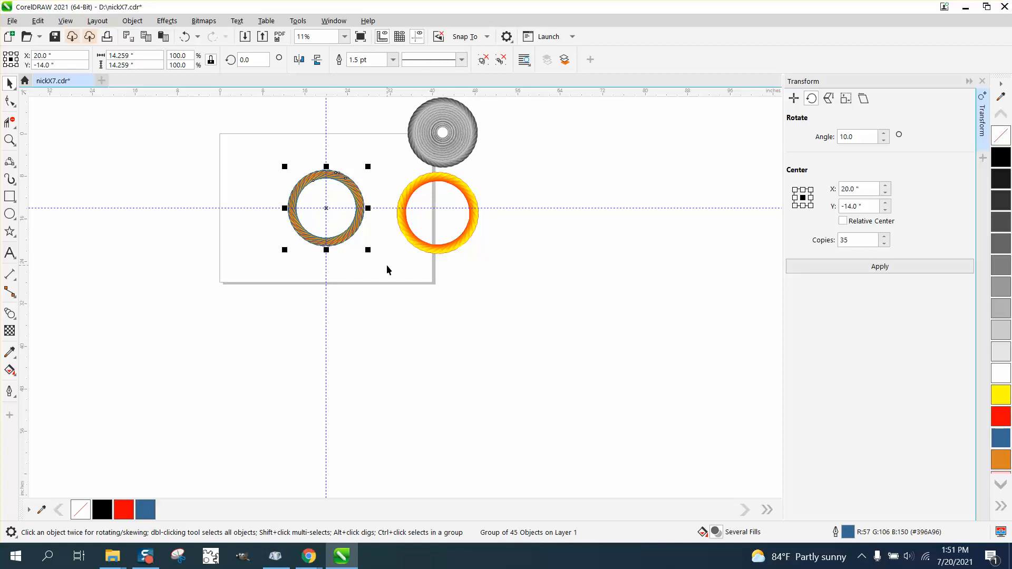
drag(368, 167, 383, 155)
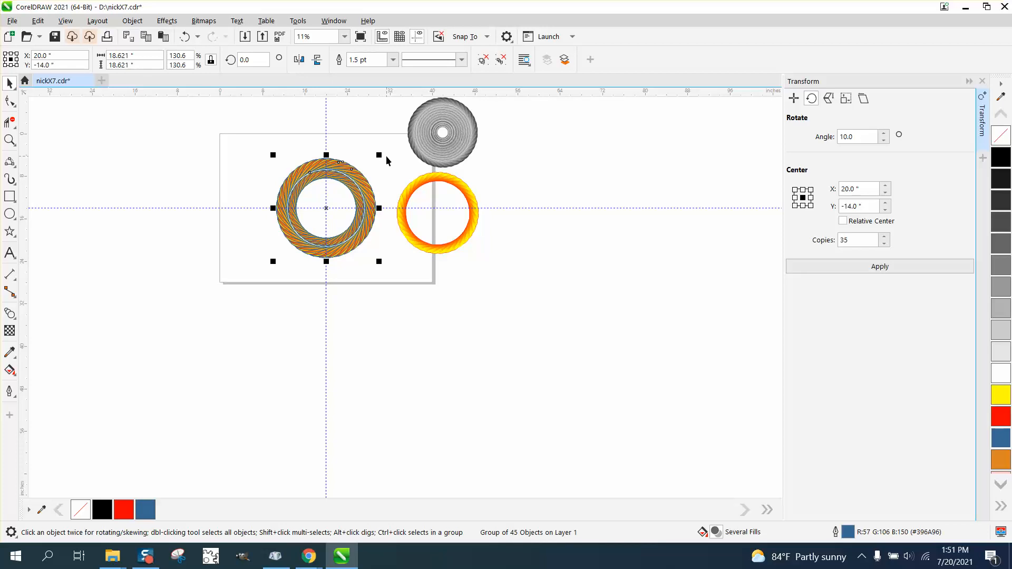
drag(381, 156, 379, 158)
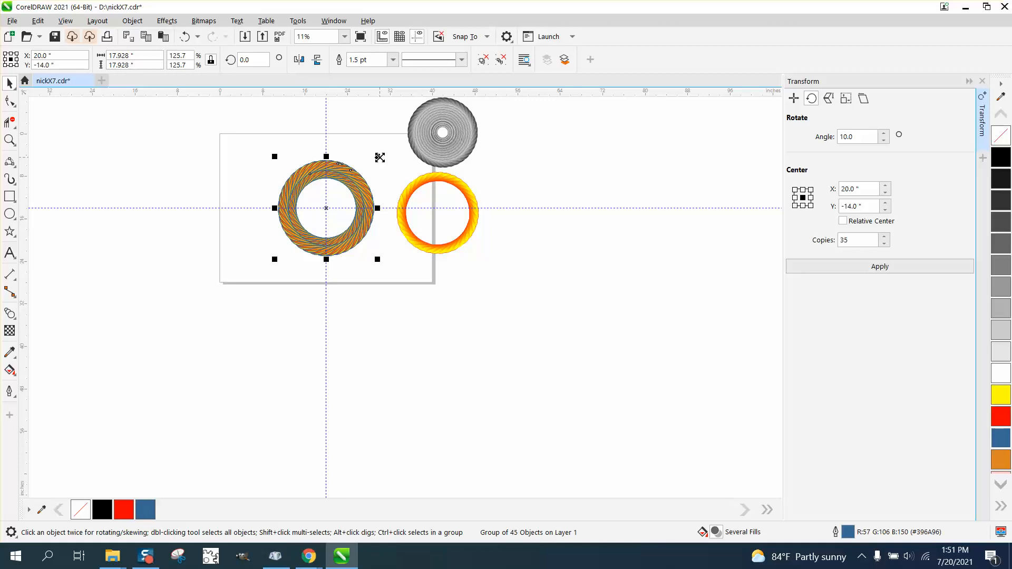
key(ctrl+r)
key(ctrl+r)
key(ctrl+r)
key(ctrl+r)
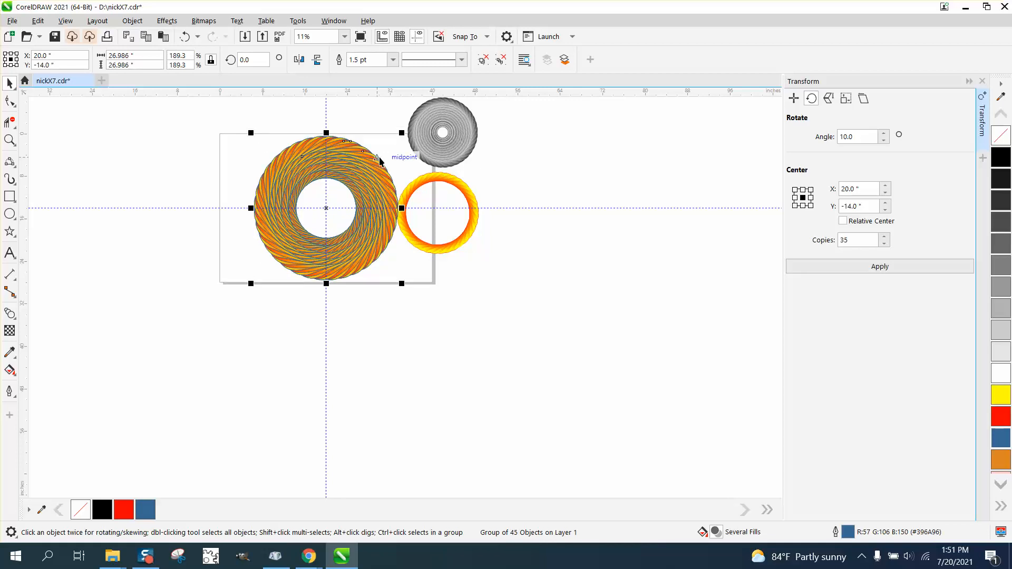
- Mirror the outermost orange ring horizontally
click(13, 142)
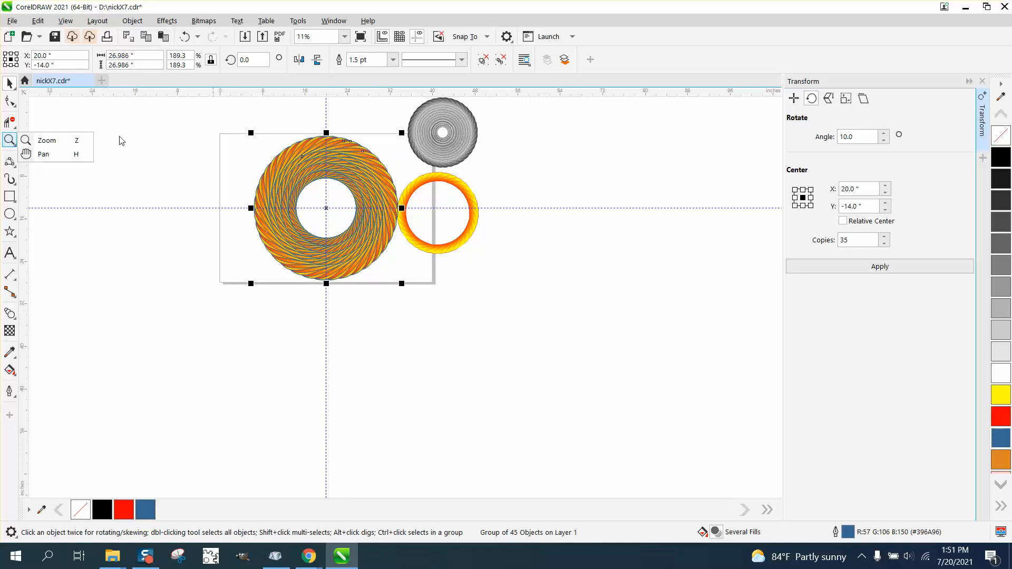
click(58, 141)
drag(506, 343, 506, 343)
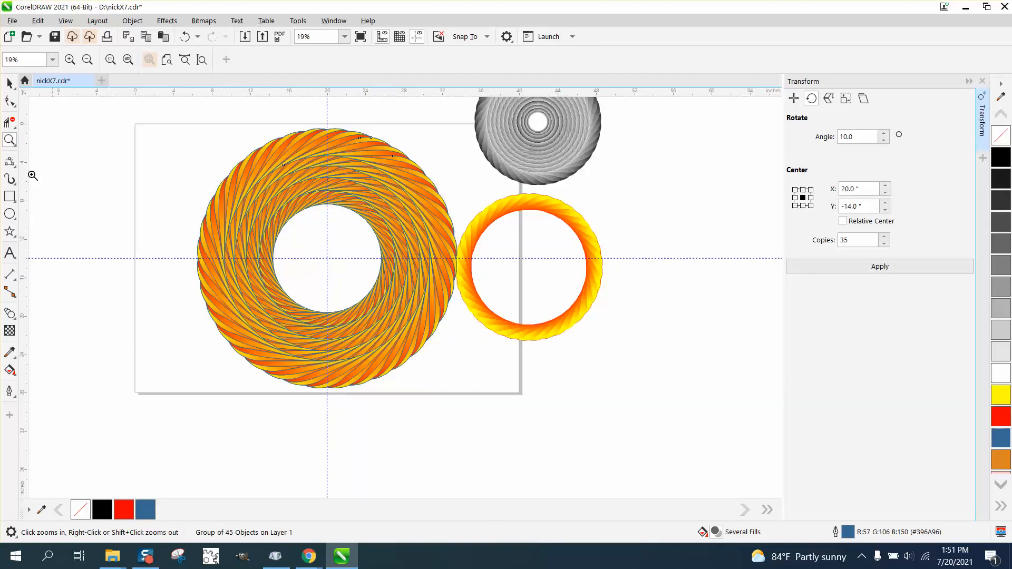
click(10, 82)
click(331, 142)
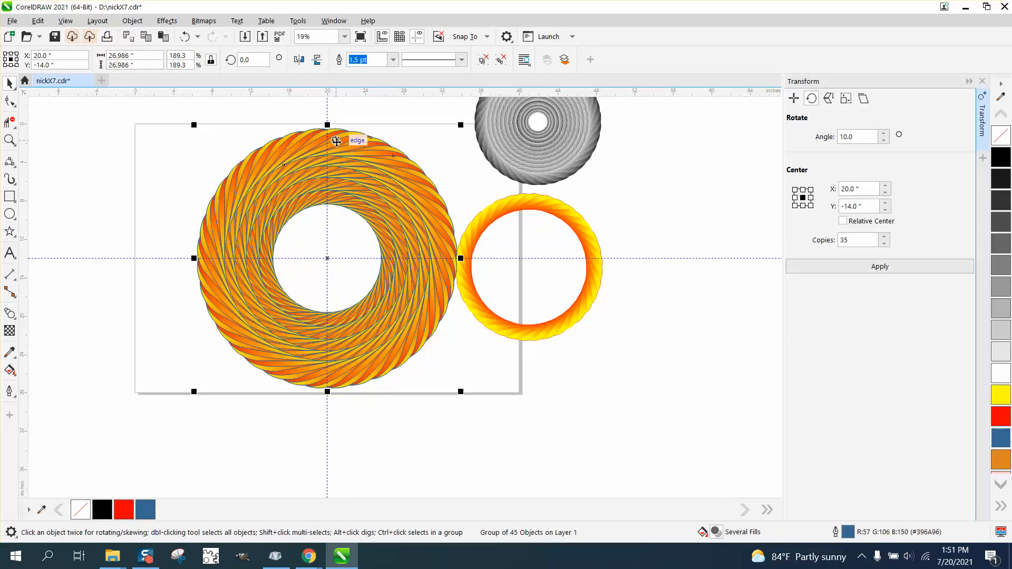
click(301, 59)
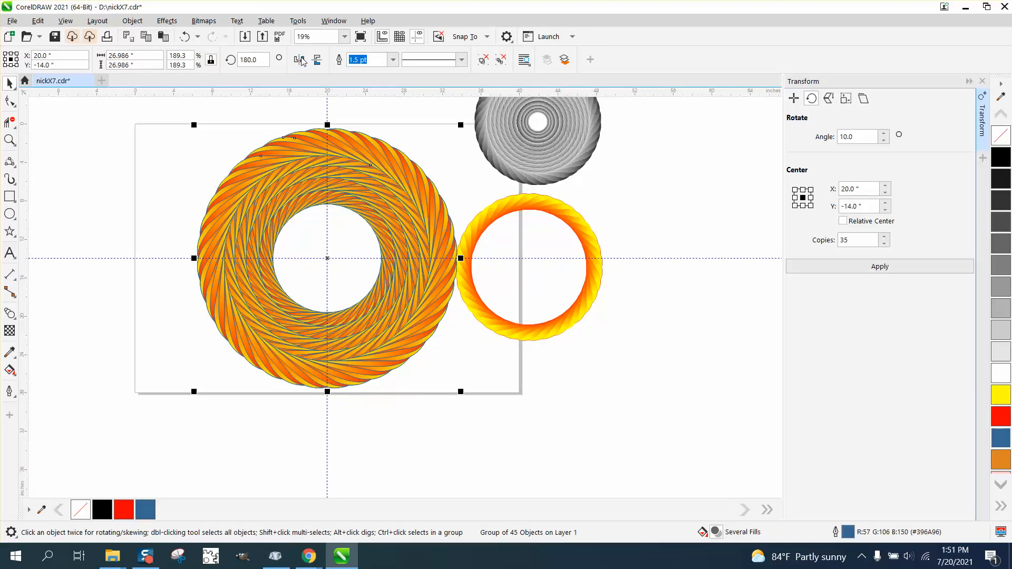
click(424, 122)
click(351, 181)
click(299, 61)
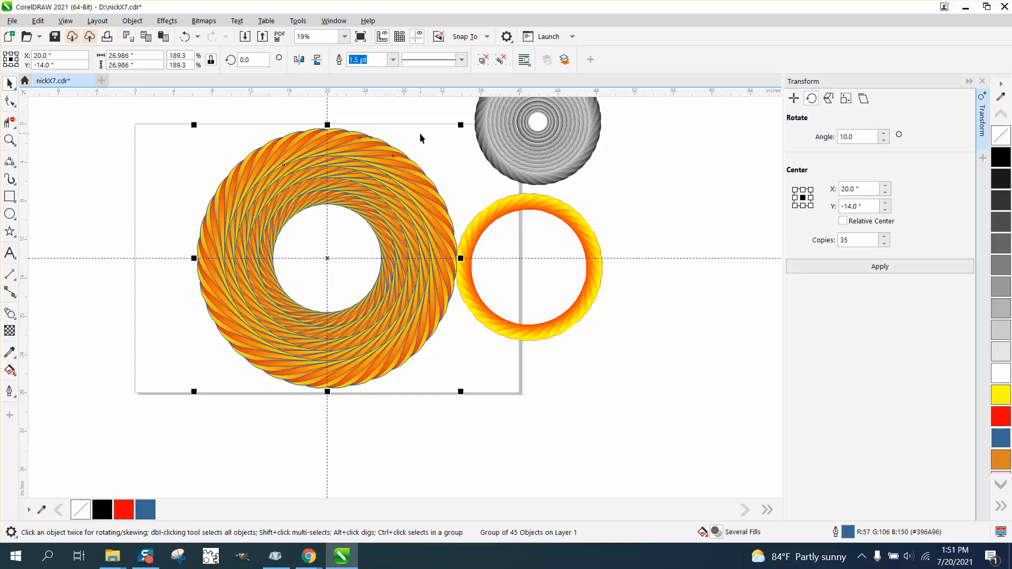
click(298, 60)
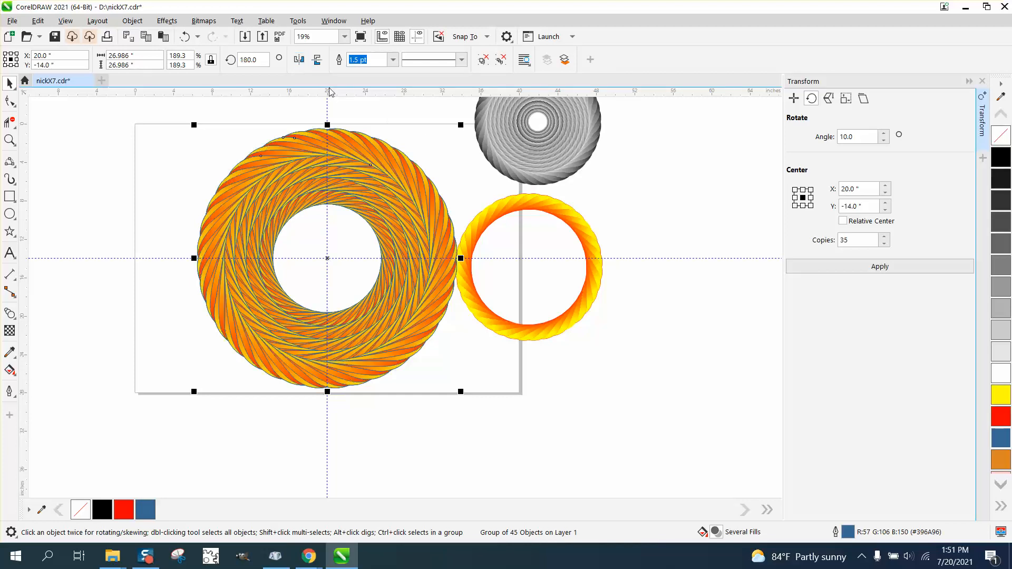
click(424, 138)
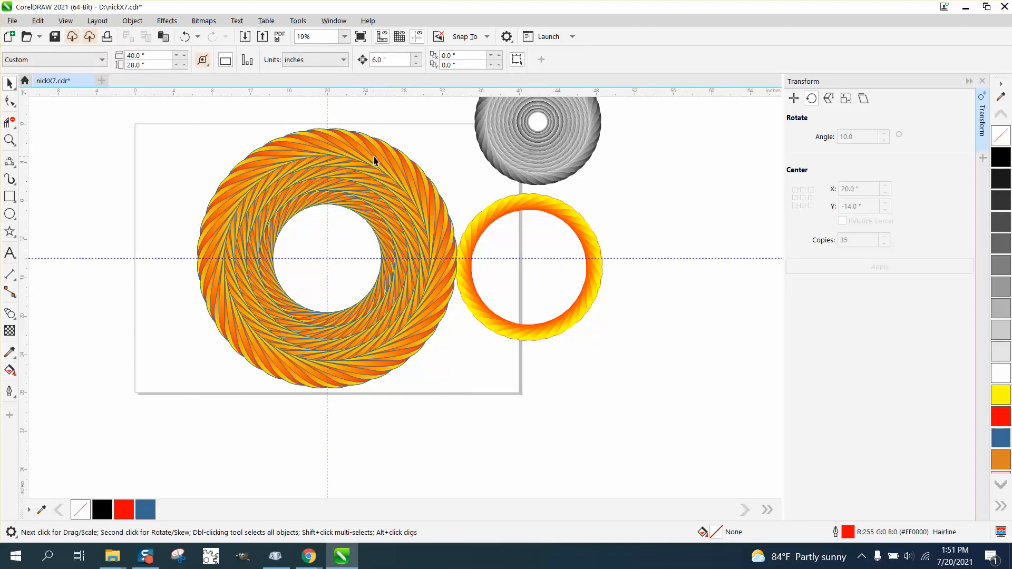
click(374, 159)
scroll(443, 157, down, 1)
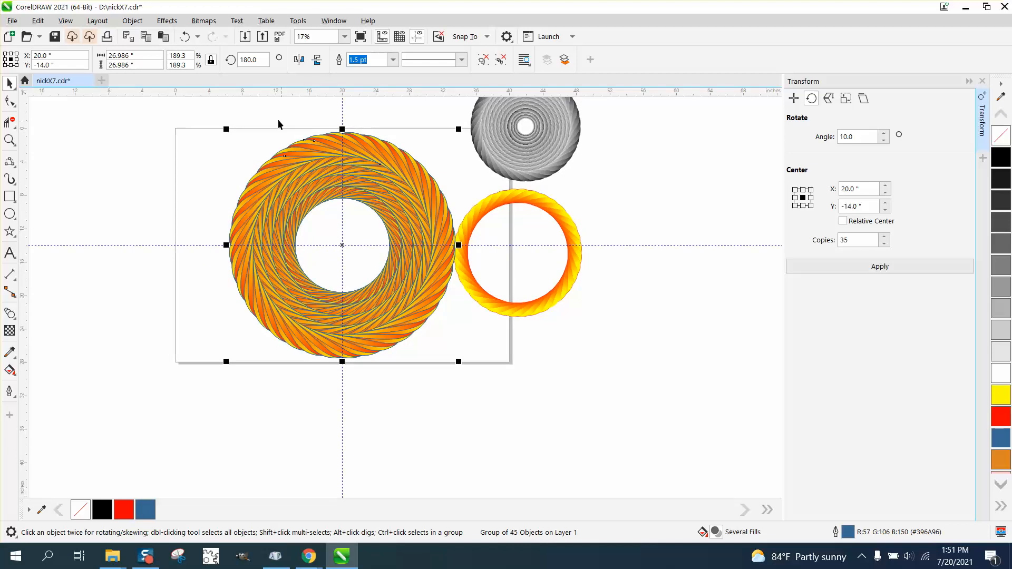
click(226, 108)
double_click(383, 60)
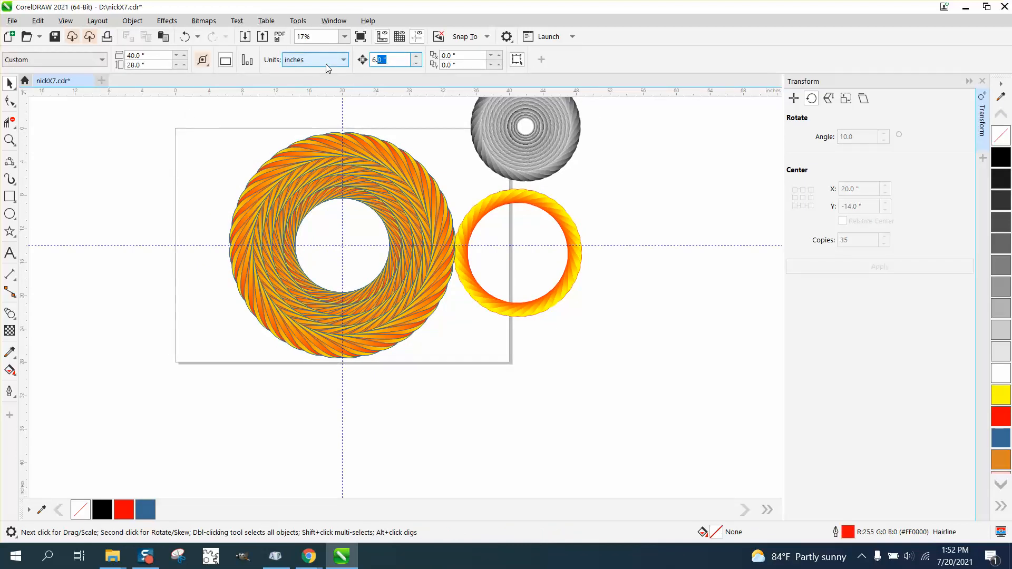
text(28)
click(358, 147)
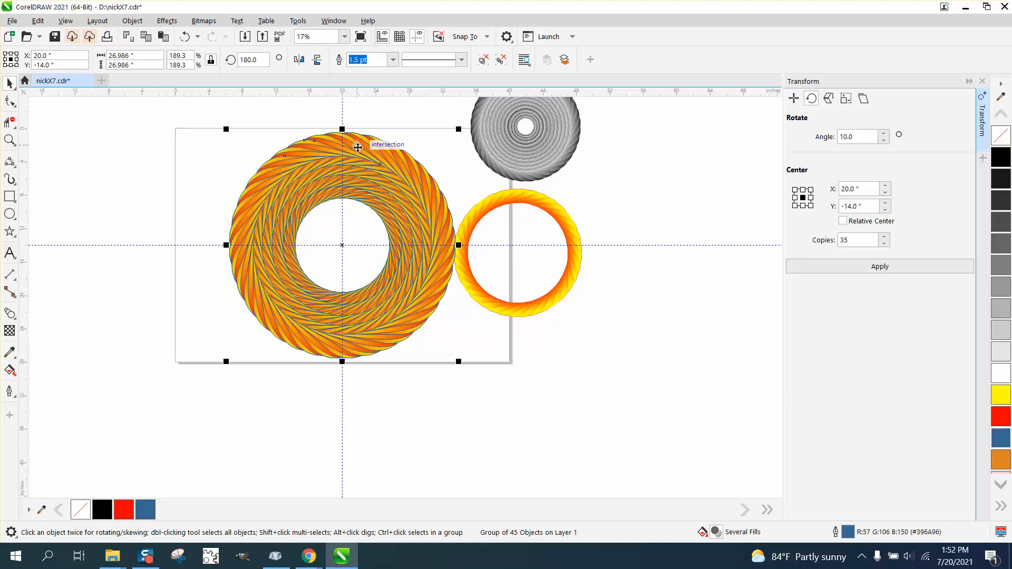
key(Left)
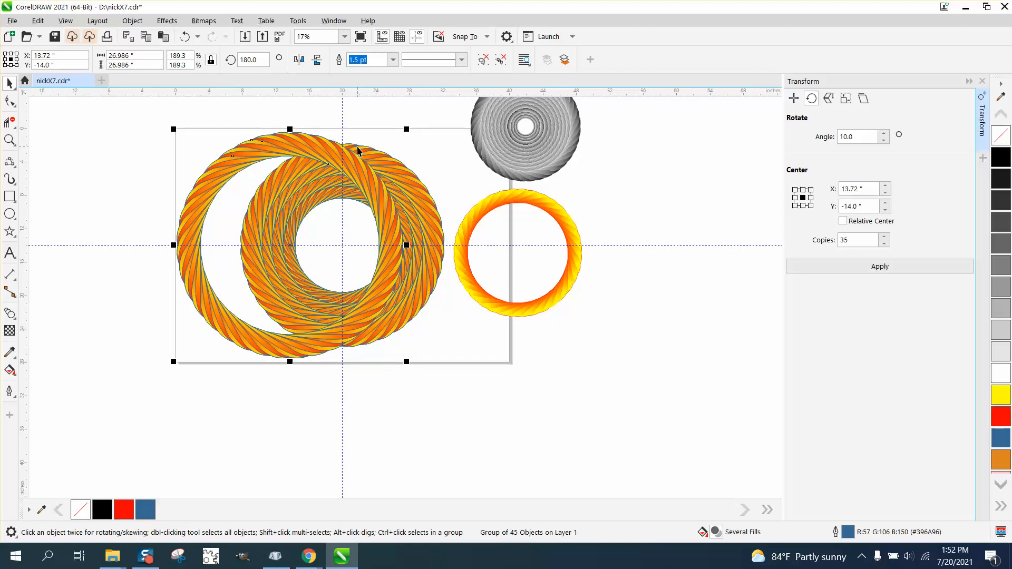
key(ctrl+z)
click(372, 116)
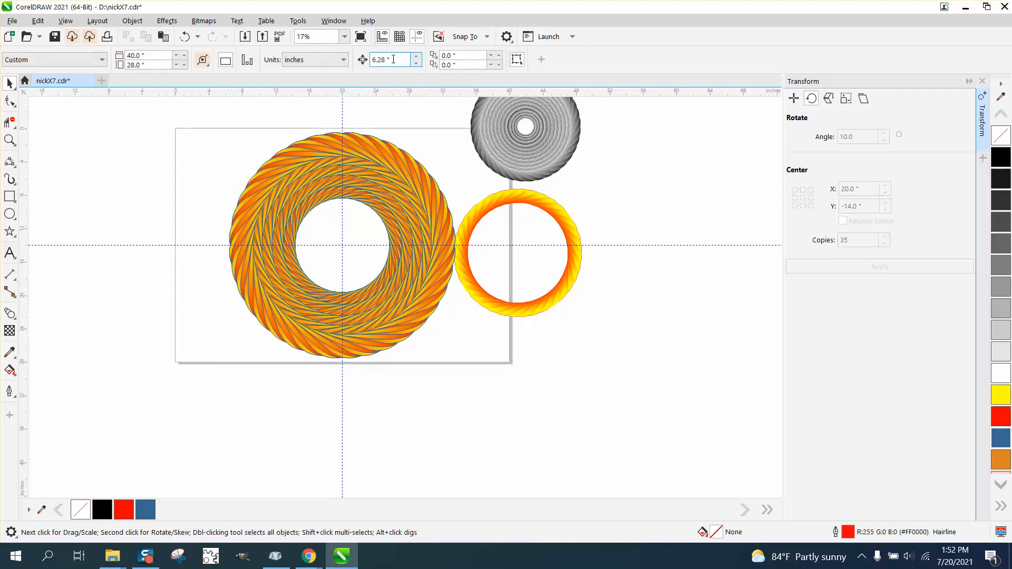
- Set the nudge distance to 26.98 inches and nudge the outermost ring left and the next ring right
double_click(393, 59)
text(26.9)
text(8)
click(375, 145)
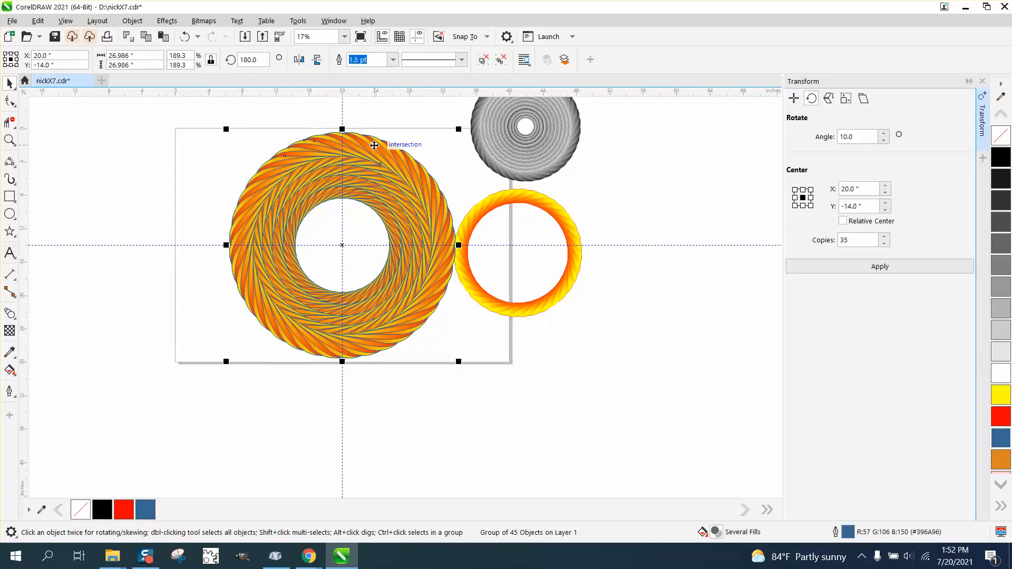
key(Left)
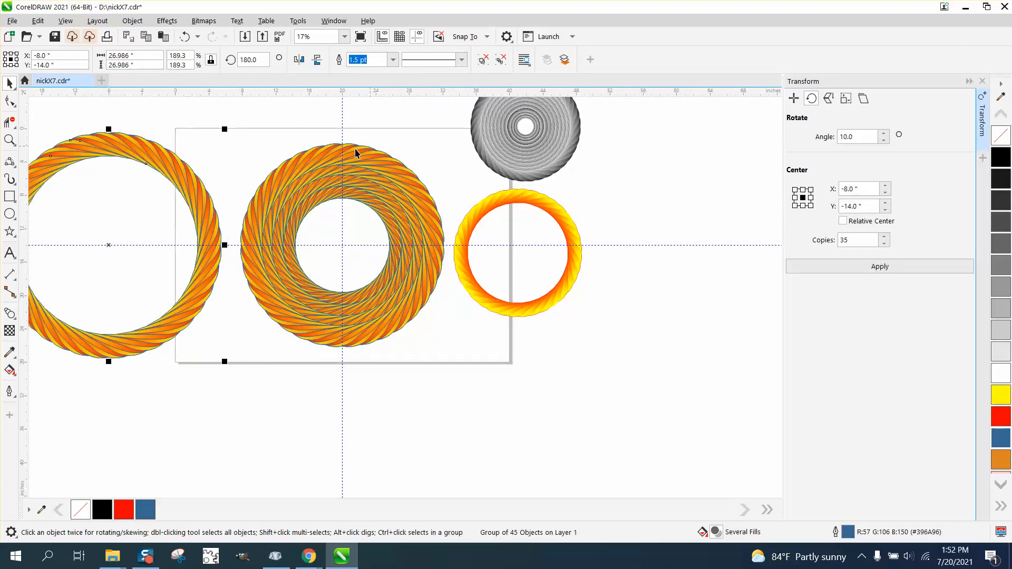
click(355, 148)
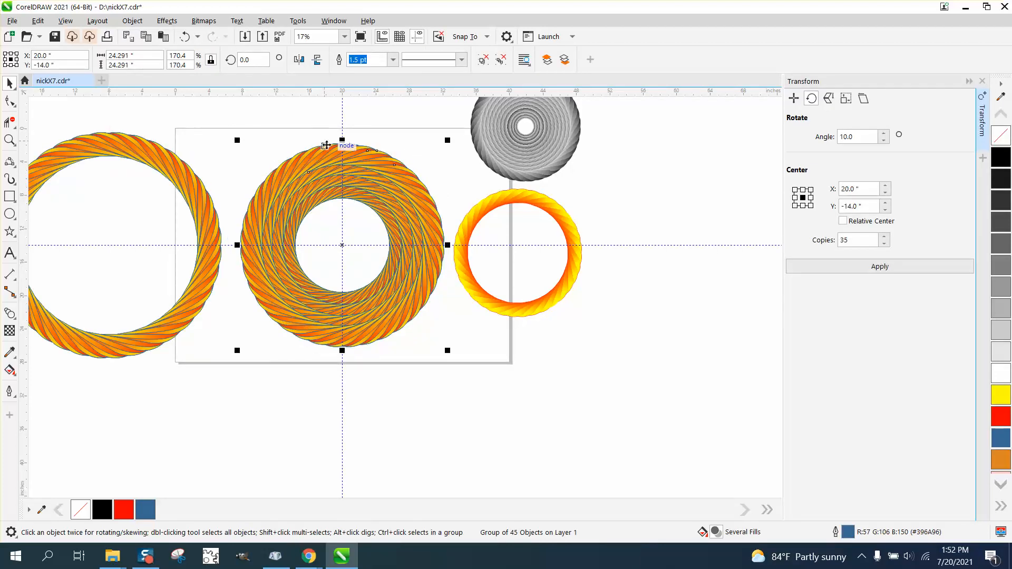
key(Right)
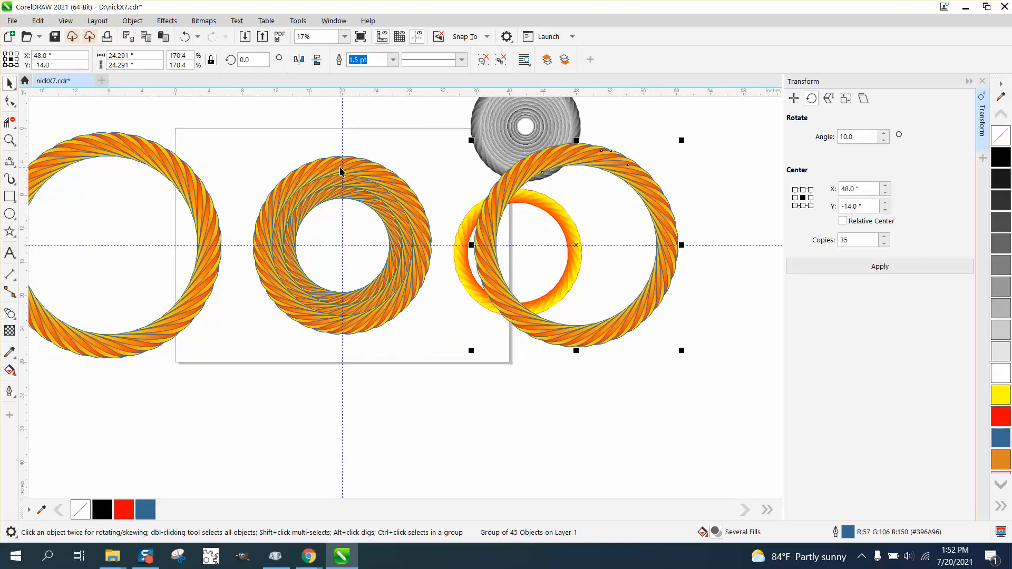
- Mirror the third ring horizontally and nudge it left out of the stack
click(341, 171)
click(298, 60)
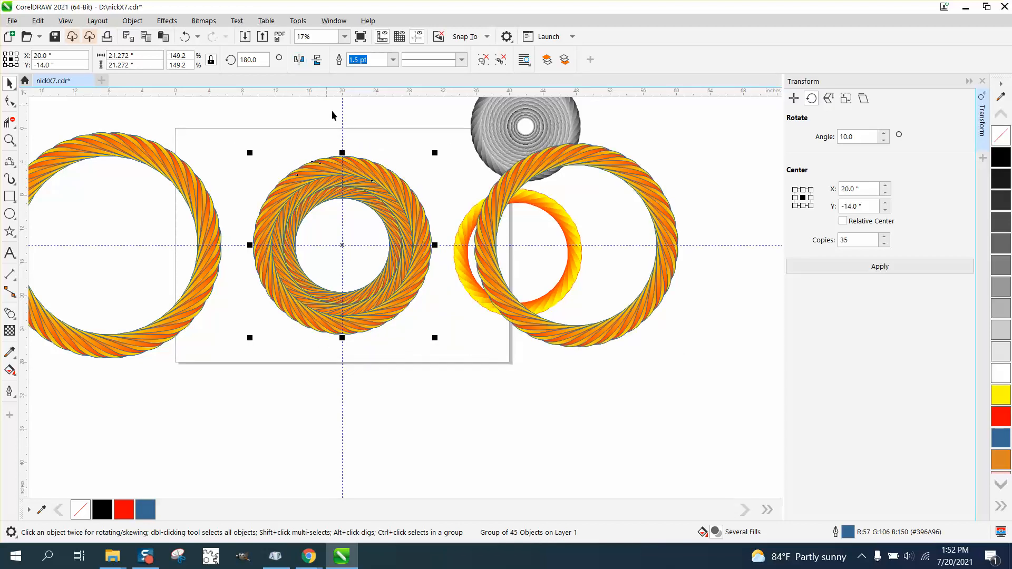
key(Left)
- Mirror the fourth ring horizontally, keeping it at the ring center
click(342, 174)
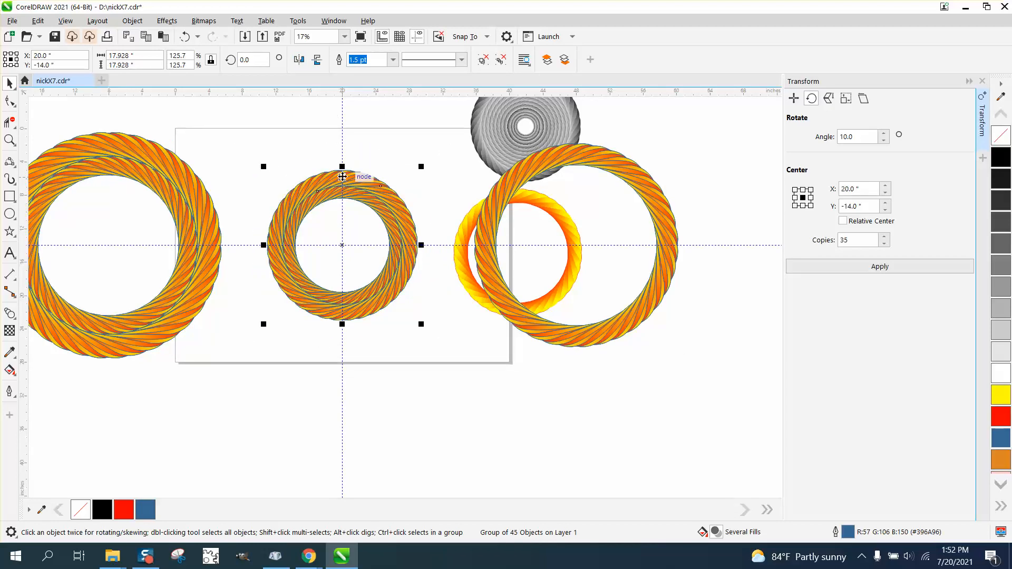
click(299, 59)
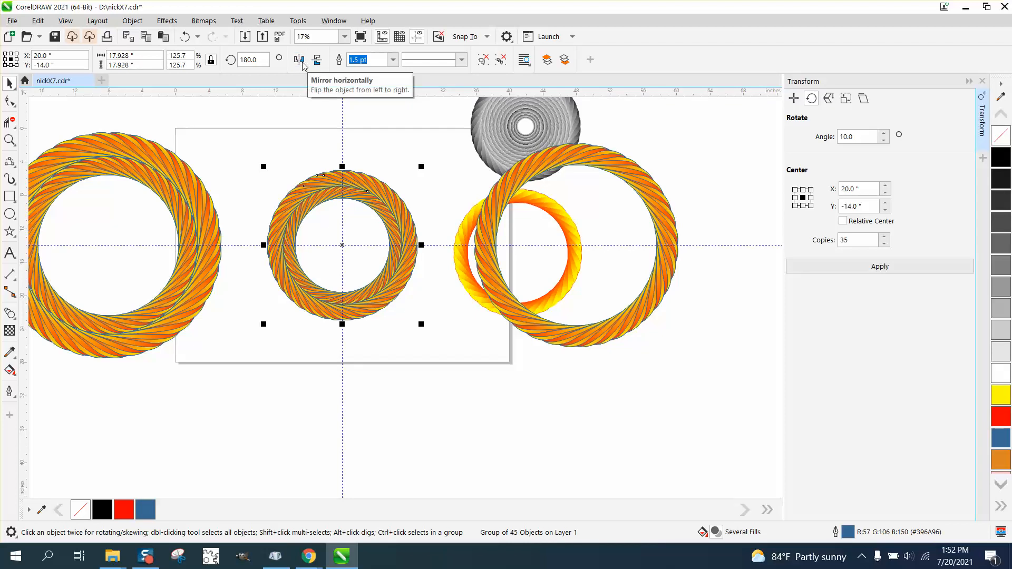
key(Down)
scroll(329, 184, down, 1)
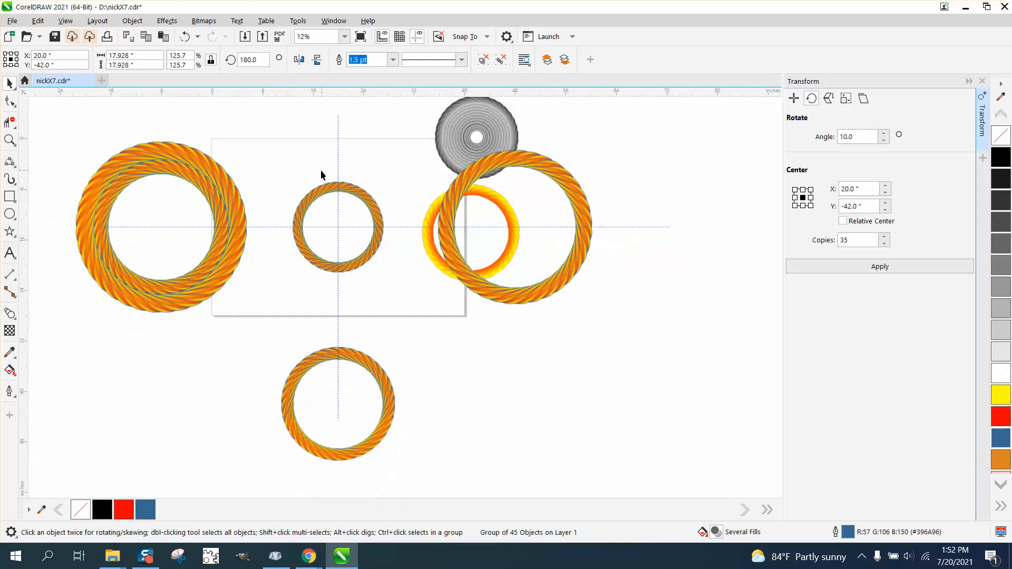
key(Up)
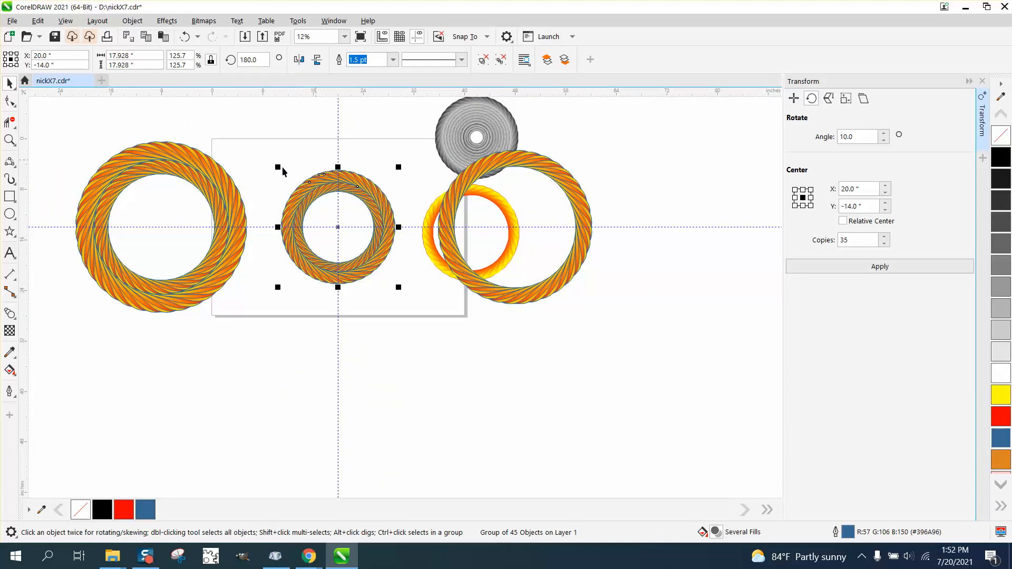
- Select the two rings on the left and move them back onto the ring center
drag(50, 124, 293, 330)
key(Up)
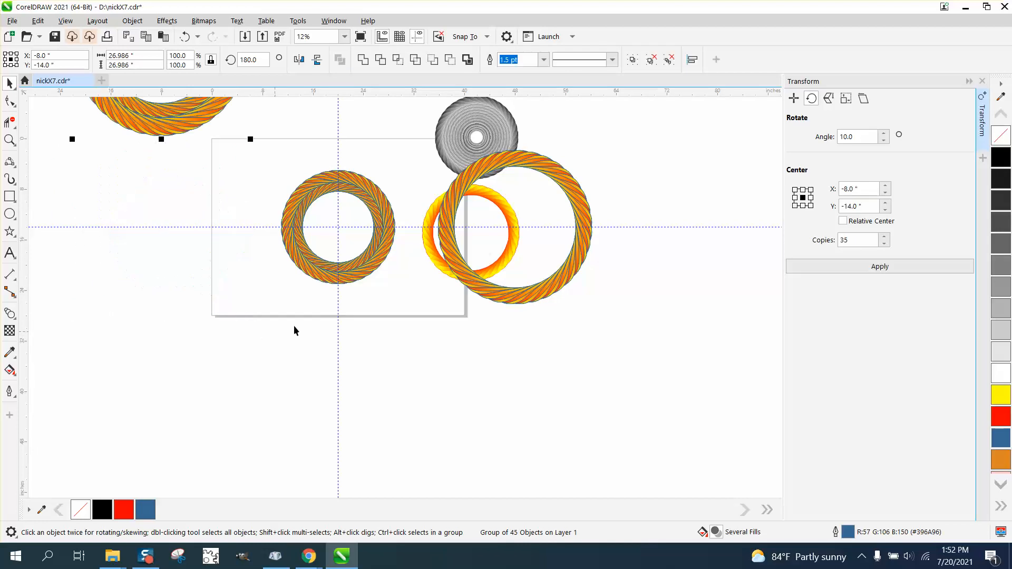
key(Right)
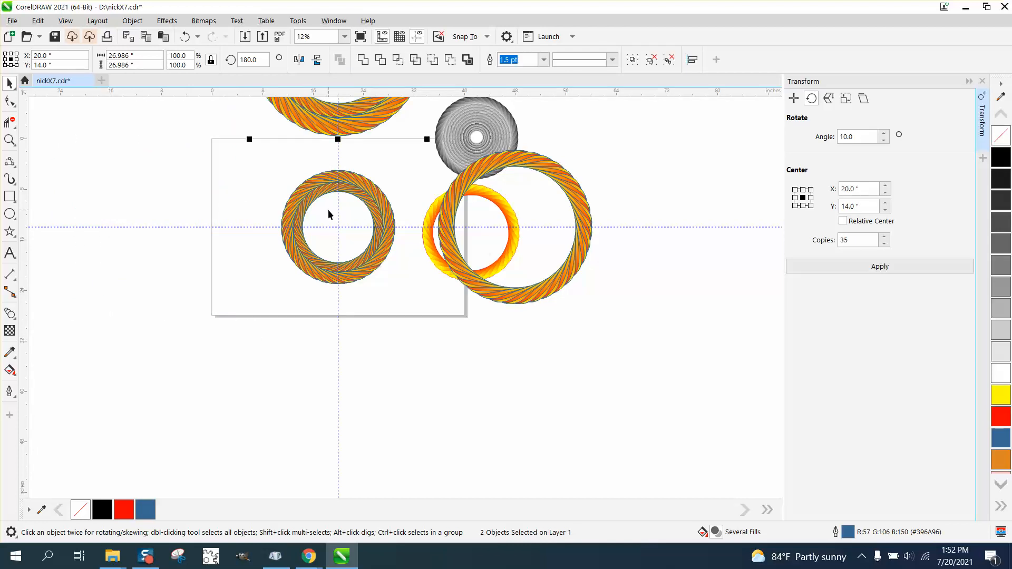
- Move the ring on the right back onto the ring center
click(495, 167)
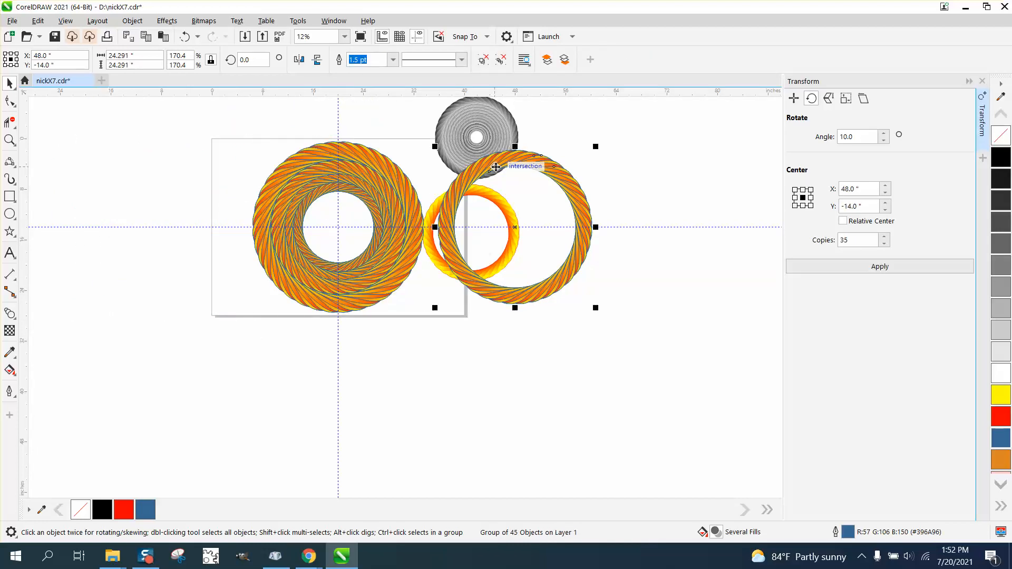
key(Down)
key(Up)
key(Left)
key(Left)
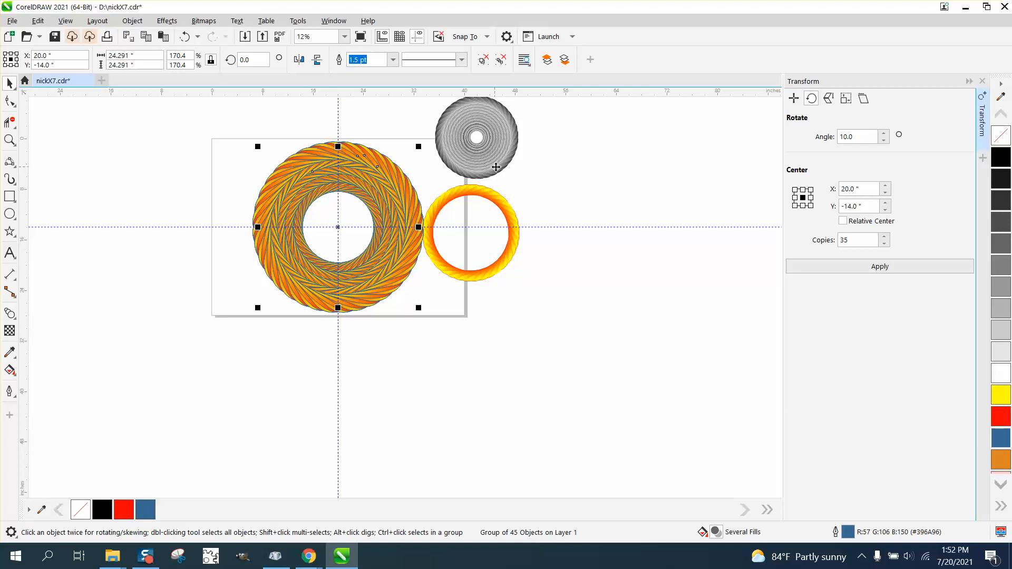
key(Right)
- Zoom in to examine the overlapping leaf rings, then zoom back out
click(9, 139)
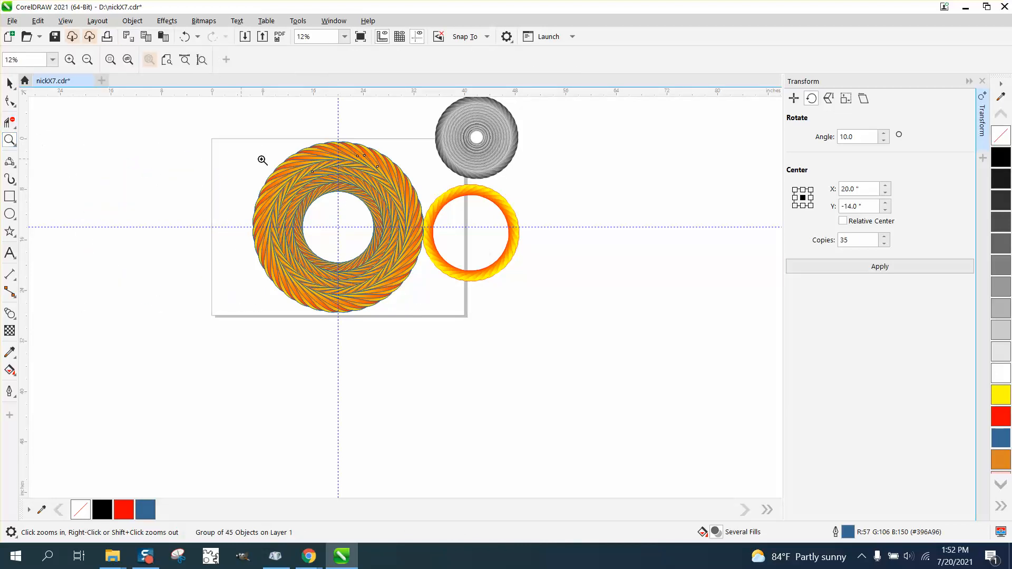
drag(287, 158, 376, 199)
scroll(377, 198, down, 5)
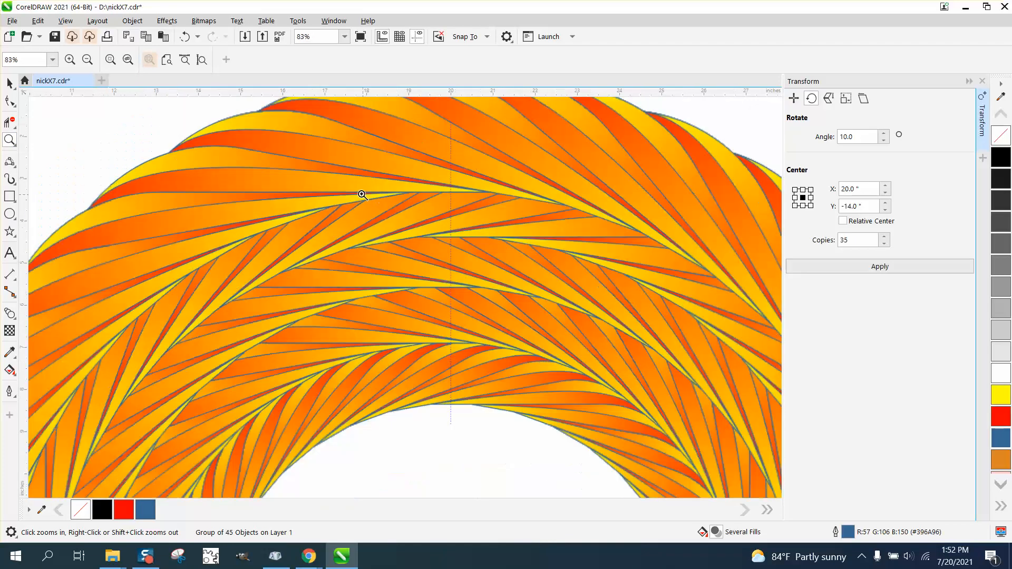
scroll(364, 196, down, 2)
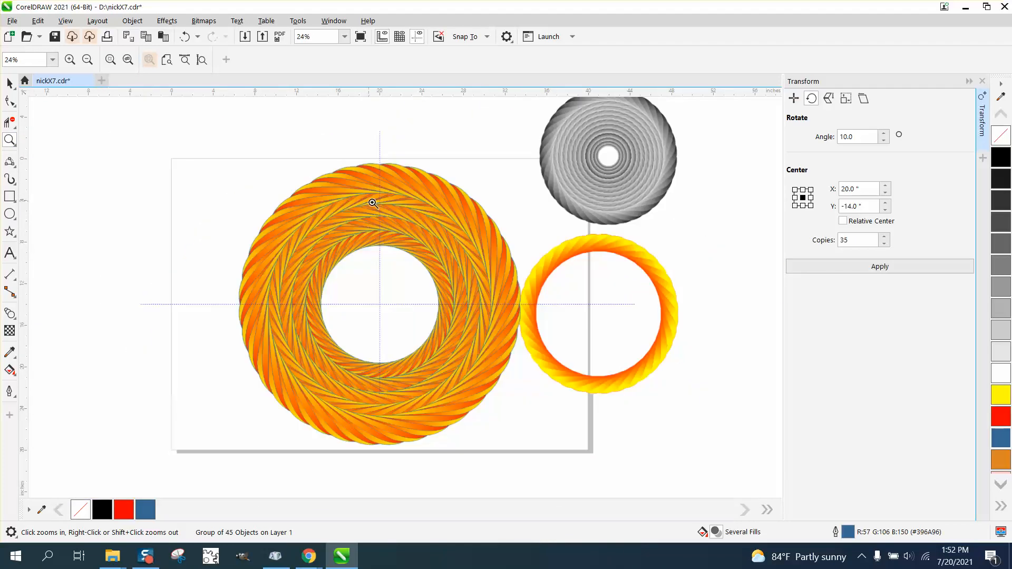